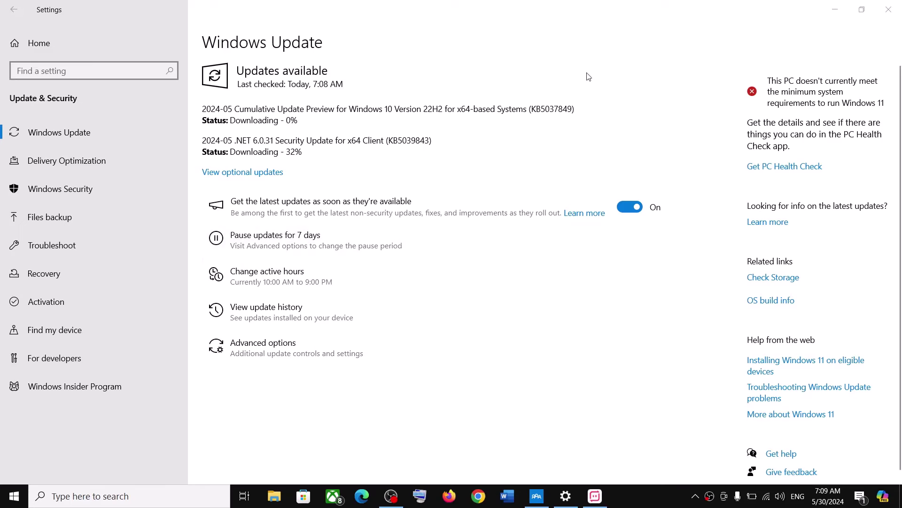
- Select the KB5037849 and KB5039843 update numbers and bring the Word fix guide forward
{"action": "double_click", "coordinate": [543, 110]}
{"action": "double_click", "coordinate": [408, 140]}
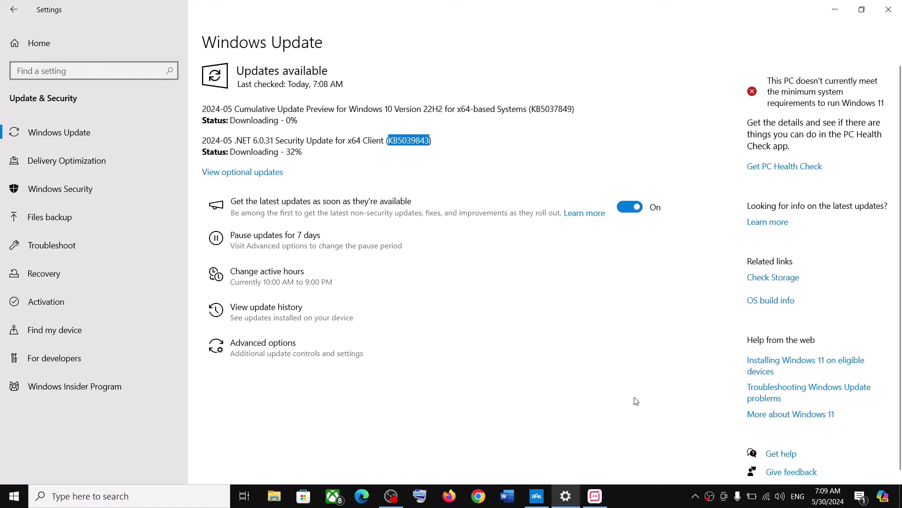
{"action": "left_click", "coordinate": [637, 499]}
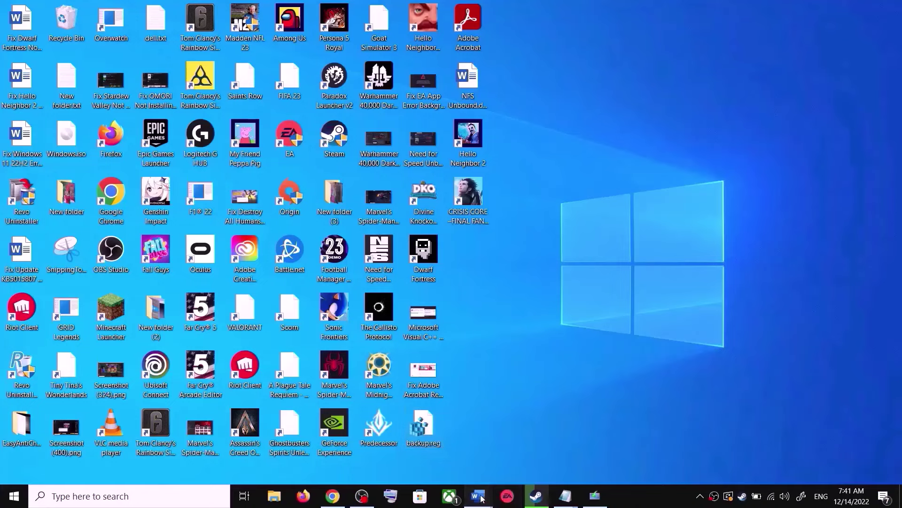
{"action": "mouse_move", "coordinate": [477, 496]}
{"action": "left_click", "coordinate": [606, 437]}
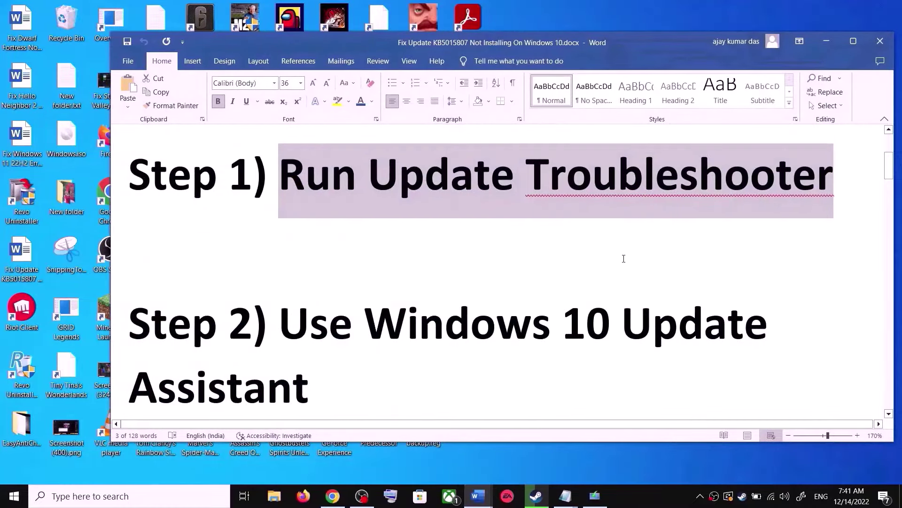
- Run the Windows Update troubleshooter from Update & Security's Additional troubleshooters
{"action": "key", "text": "super+i"}
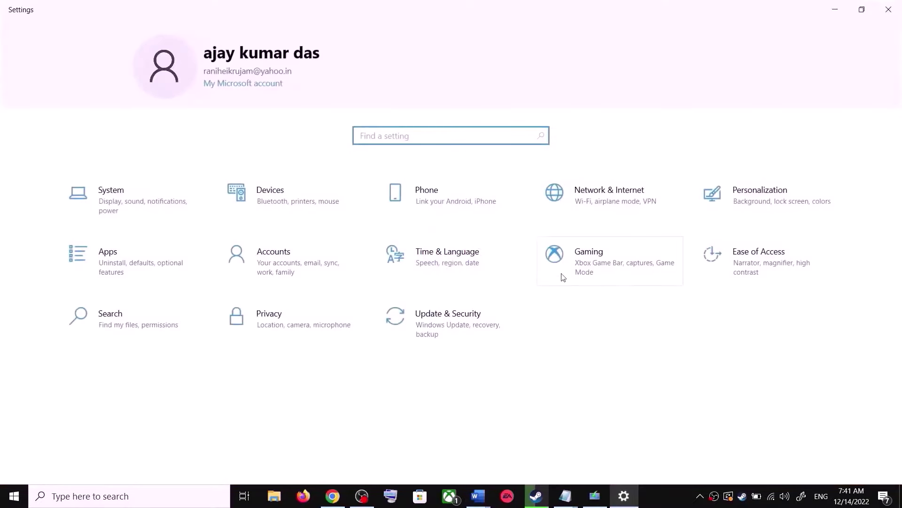
{"action": "left_click", "coordinate": [459, 327]}
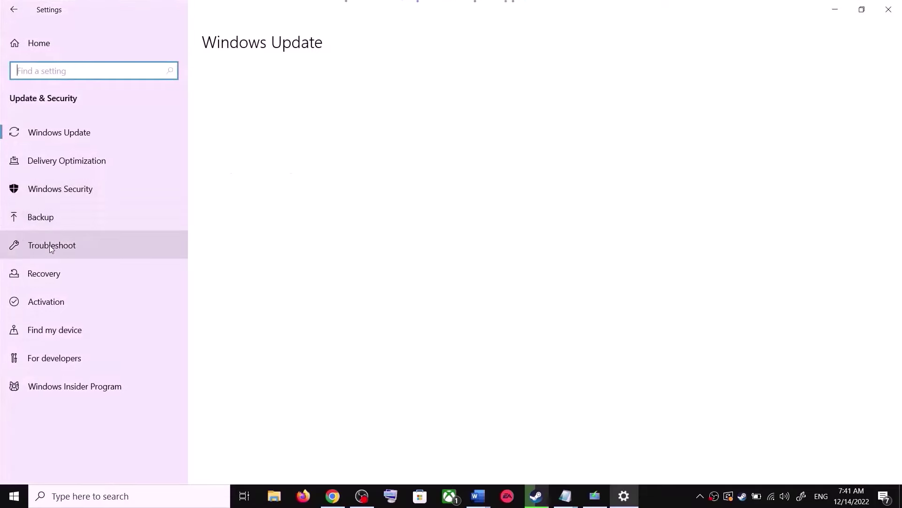
{"action": "left_click", "coordinate": [72, 246]}
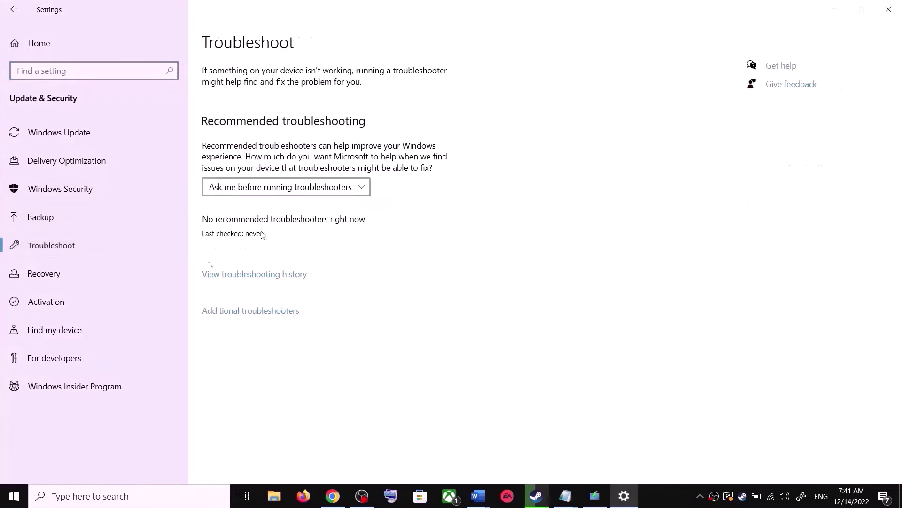
{"action": "left_click", "coordinate": [265, 314]}
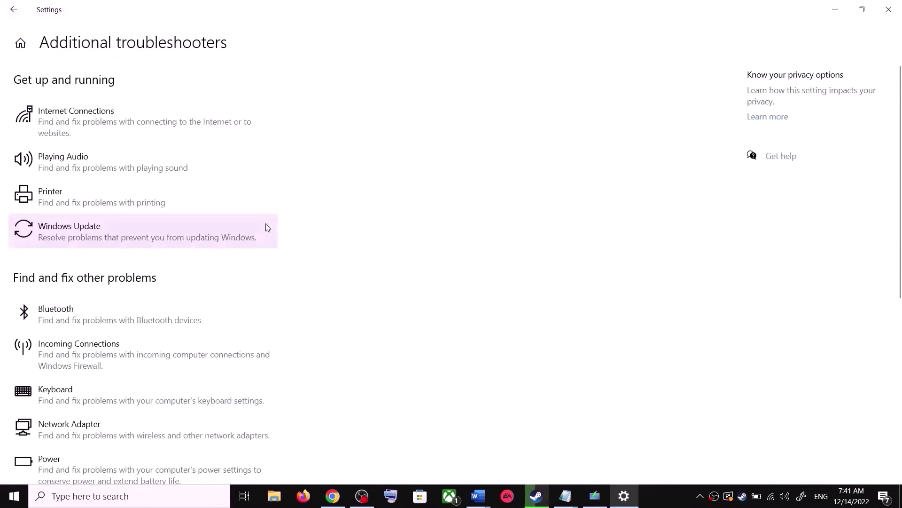
{"action": "left_click", "coordinate": [109, 236]}
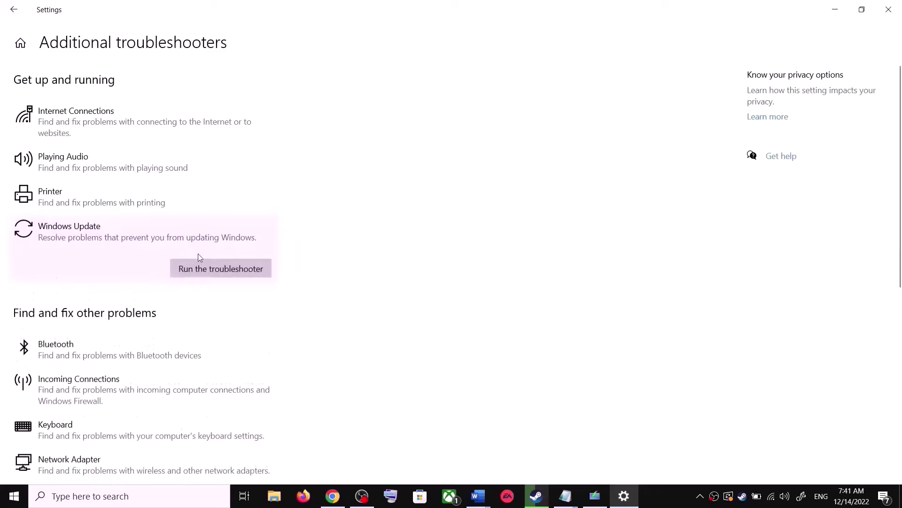
{"action": "left_click", "coordinate": [206, 266]}
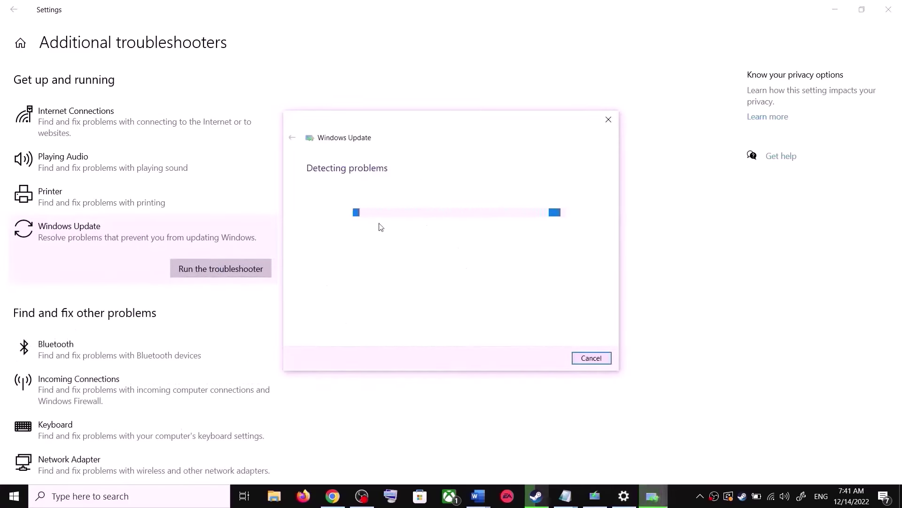
- Check the Start menu power options without restarting, then return to Settings and Word
{"action": "left_click", "coordinate": [9, 506]}
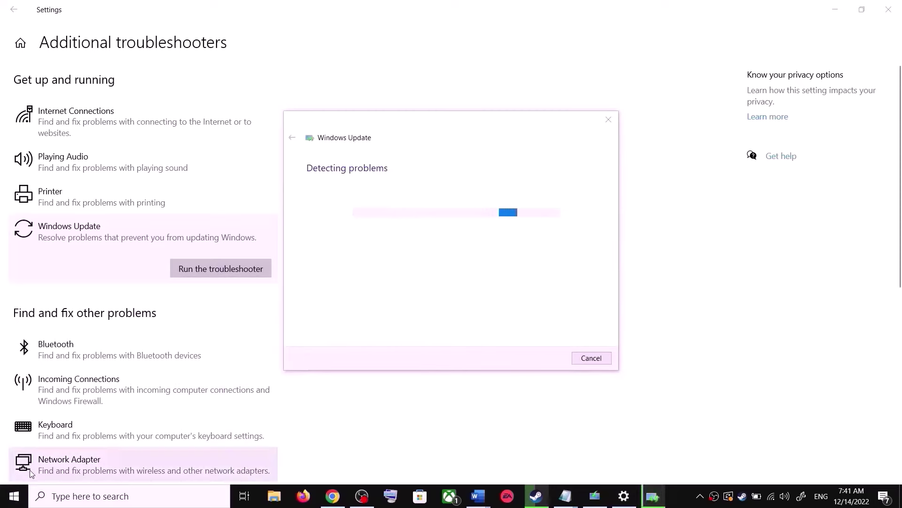
{"action": "left_click", "coordinate": [14, 470]}
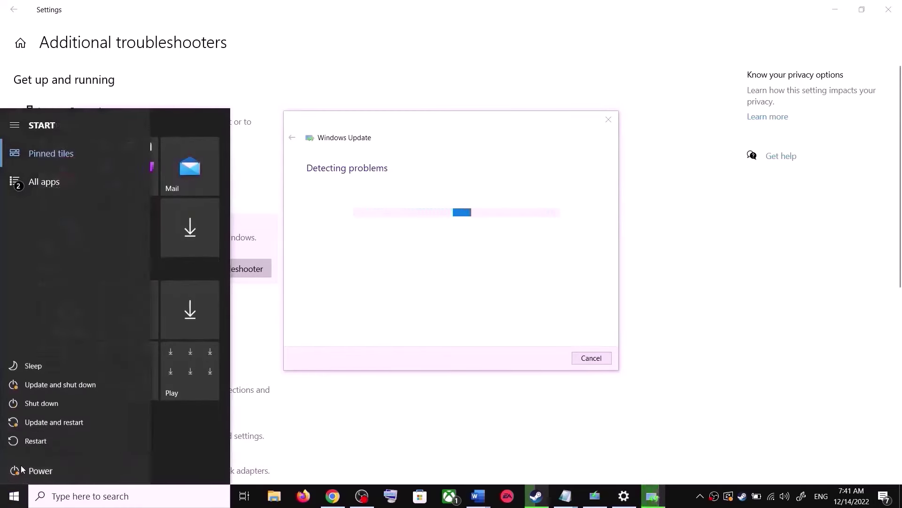
{"action": "left_click", "coordinate": [555, 183]}
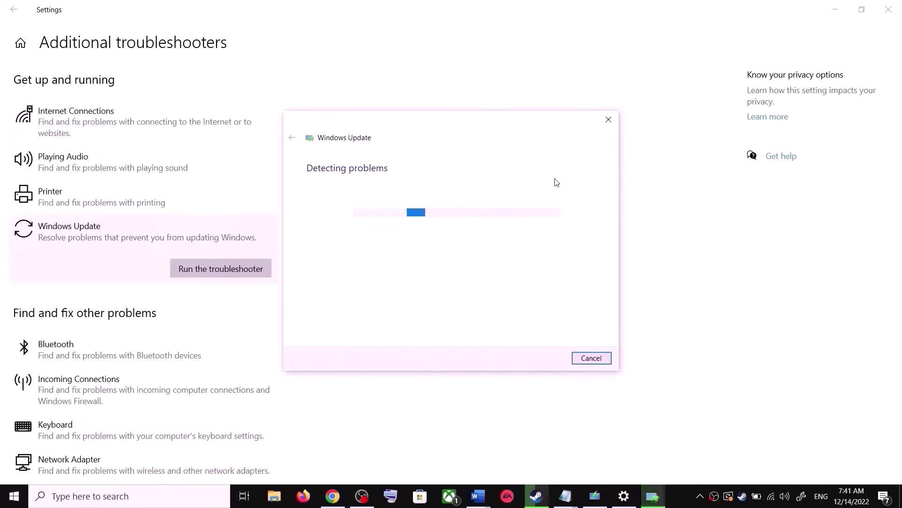
{"action": "left_click", "coordinate": [689, 199]}
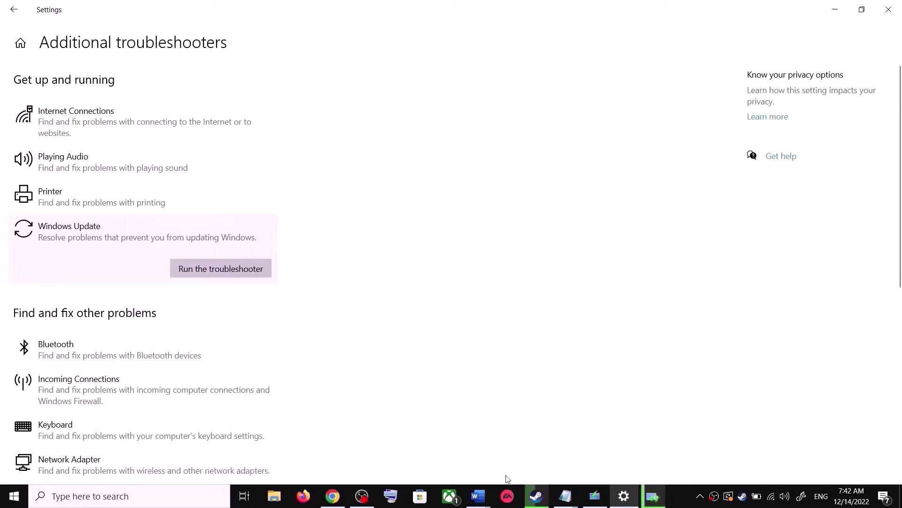
{"action": "left_click", "coordinate": [485, 497]}
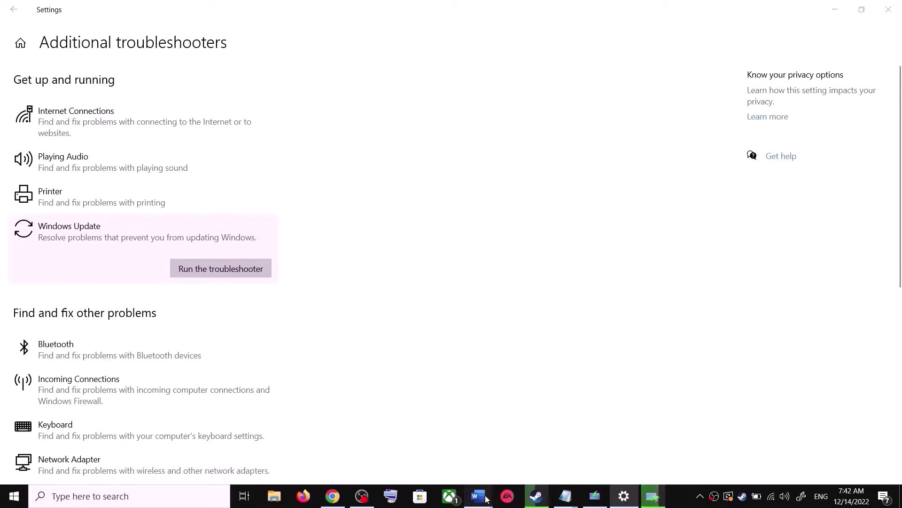
- Select the Windows 10 download link in the Word guide
{"action": "left_click", "coordinate": [555, 452]}
{"action": "scroll", "coordinate": [304, 327], "scroll_direction": "down", "scroll_amount": 1}
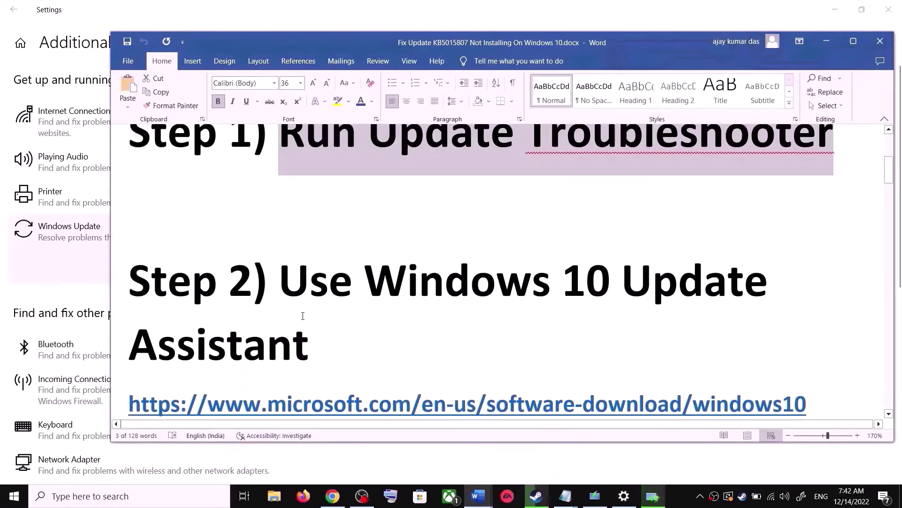
{"action": "left_click_drag", "start_coordinate": [281, 278], "coordinate": [329, 323]}
{"action": "scroll", "coordinate": [381, 365], "scroll_direction": "down", "scroll_amount": 1}
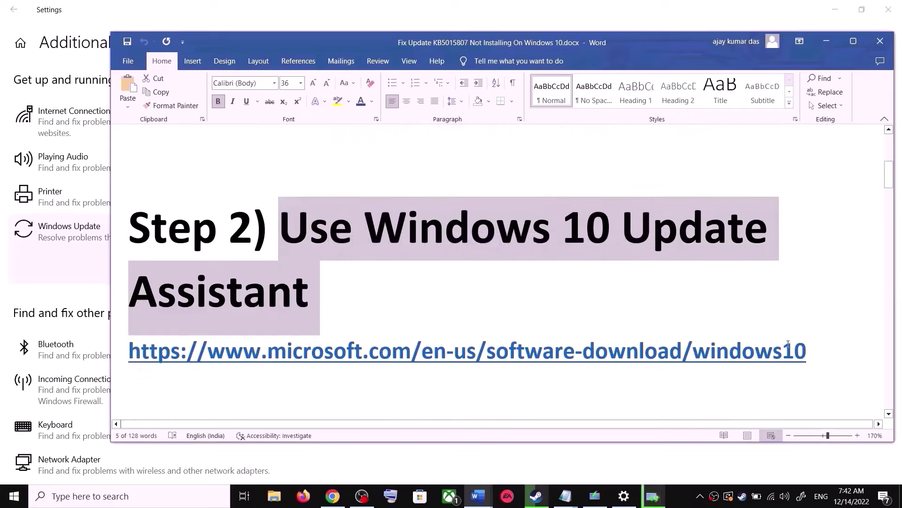
{"action": "left_click_drag", "start_coordinate": [812, 352], "coordinate": [211, 358]}
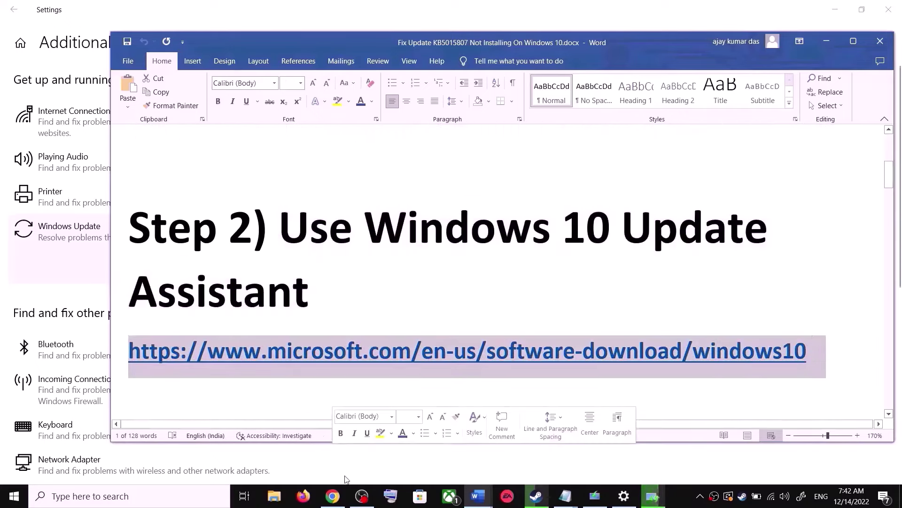
- Download the Windows 10 Update Assistant in Chrome, run it, and close it when finished
{"action": "left_click", "coordinate": [340, 501]}
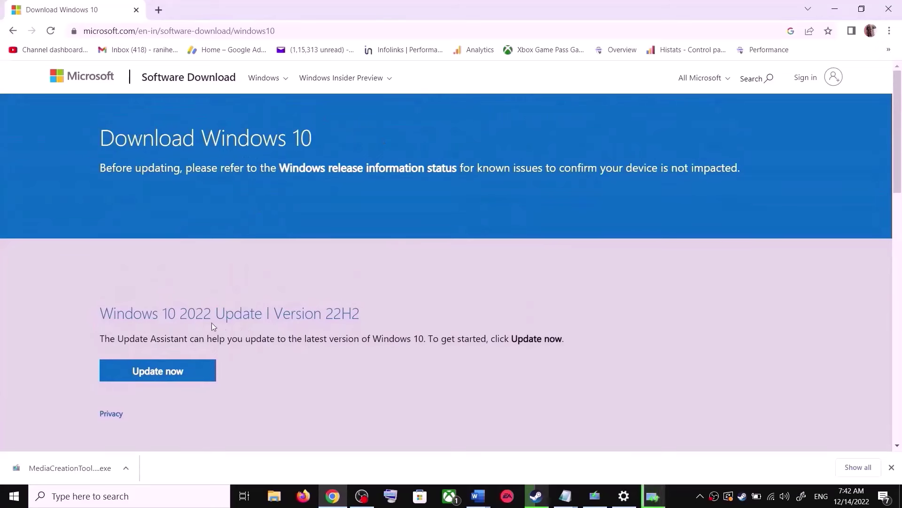
{"action": "left_click_drag", "start_coordinate": [118, 338], "coordinate": [188, 339]}
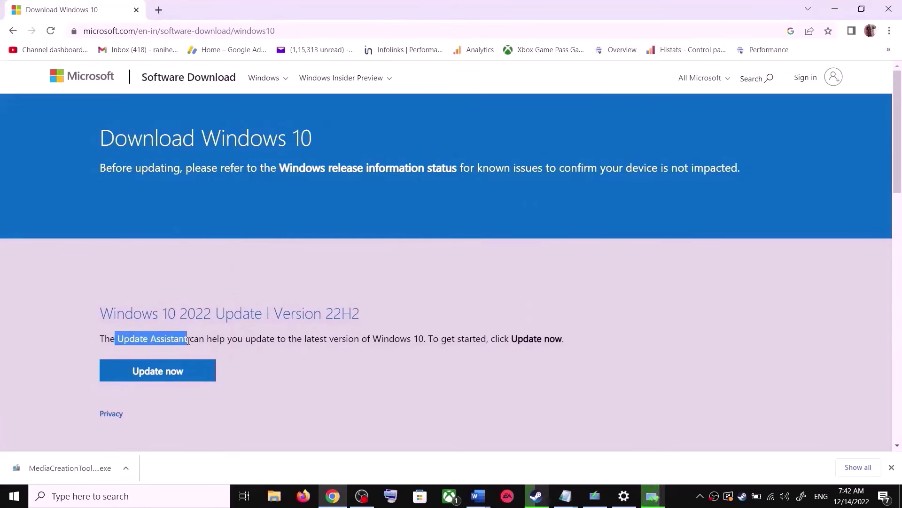
{"action": "left_click", "coordinate": [180, 372]}
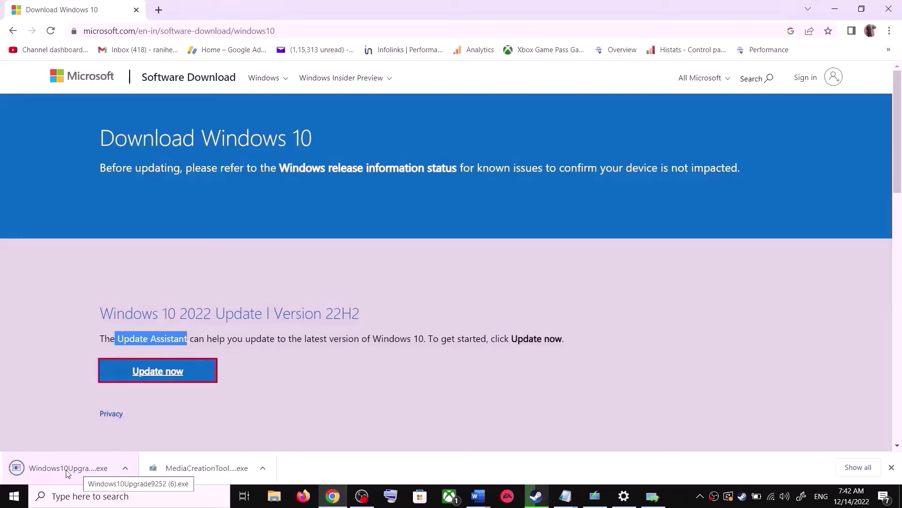
{"action": "left_click", "coordinate": [66, 471]}
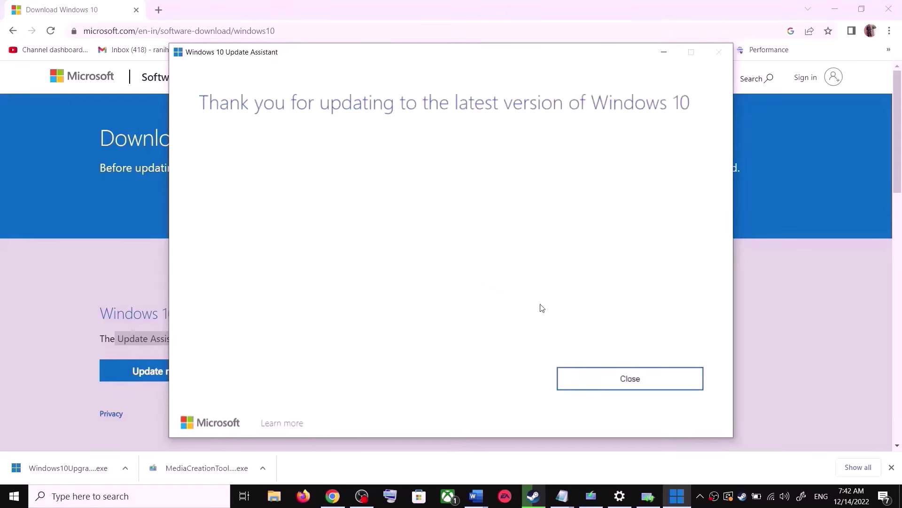
{"action": "left_click", "coordinate": [662, 372]}
{"action": "left_click", "coordinate": [661, 378]}
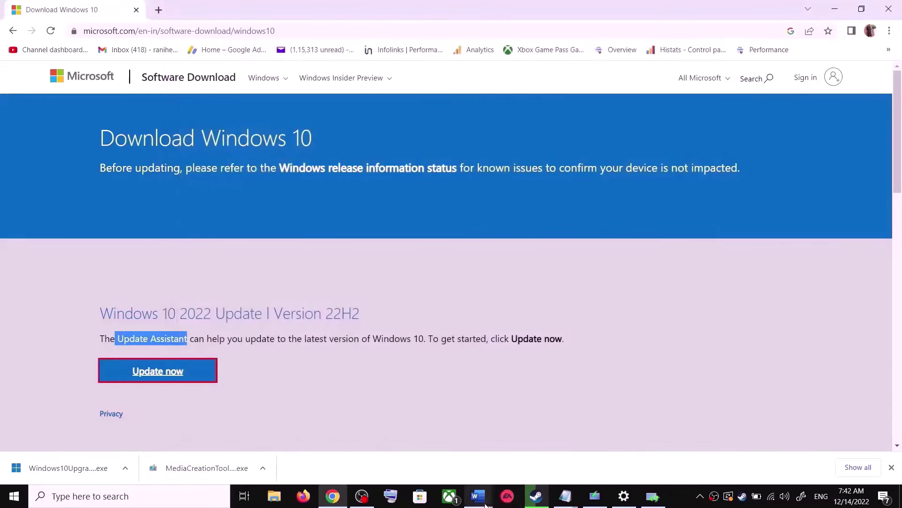
- Bring the Word guide forward and scroll down to Step 3
{"action": "mouse_move", "coordinate": [478, 496]}
{"action": "left_click", "coordinate": [539, 444]}
{"action": "scroll", "coordinate": [369, 319], "scroll_direction": "down", "scroll_amount": 2}
{"action": "scroll", "coordinate": [369, 319], "scroll_direction": "down", "scroll_amount": 3}
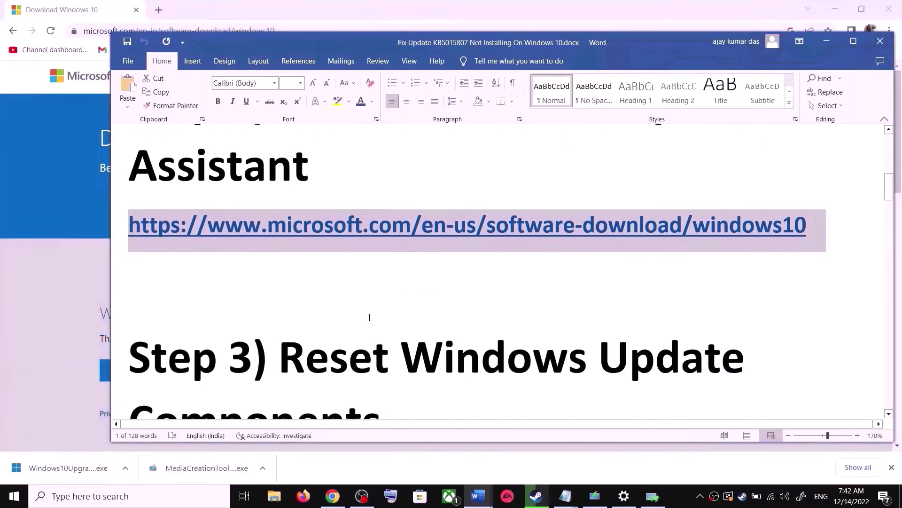
{"action": "left_click_drag", "start_coordinate": [285, 291], "coordinate": [382, 362]}
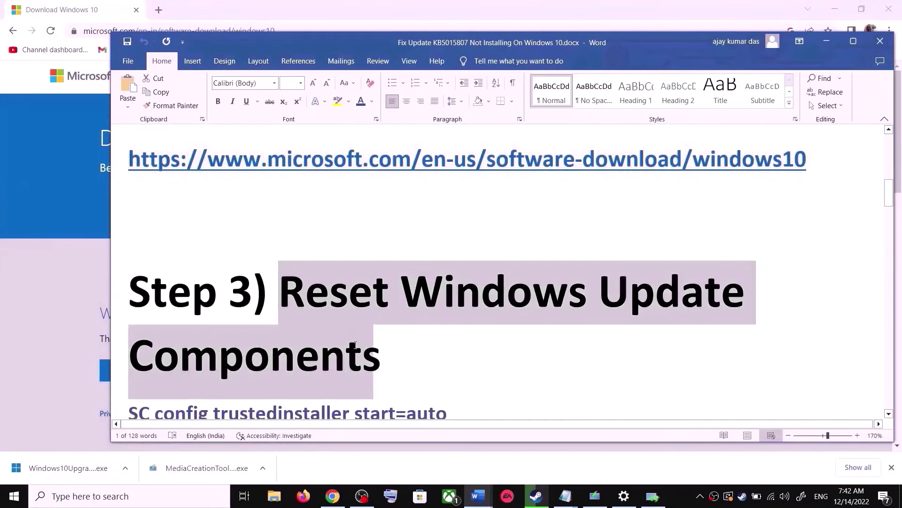
{"action": "scroll", "coordinate": [386, 343], "scroll_direction": "down", "scroll_amount": 3}
- Copy the reset commands from SC config trustedinstaller start=auto through net start appidsvc
{"action": "left_click", "coordinate": [137, 317]}
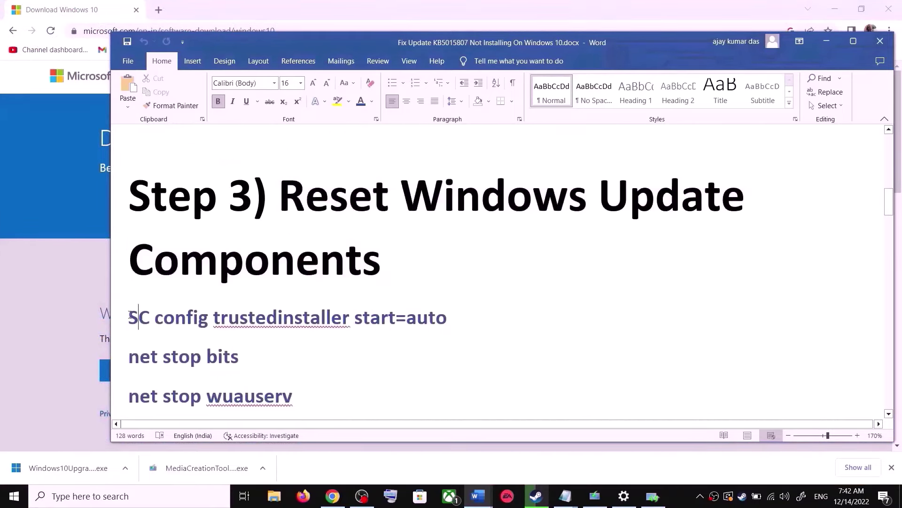
{"action": "left_click_drag", "start_coordinate": [129, 318], "coordinate": [286, 363]}
{"action": "scroll", "coordinate": [285, 363], "scroll_direction": "down", "scroll_amount": 1}
{"action": "right_click", "coordinate": [242, 288]}
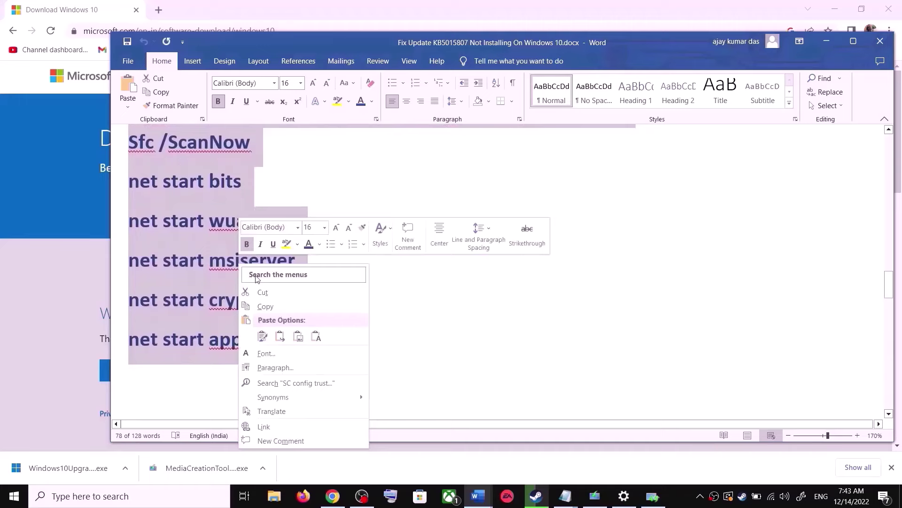
{"action": "left_click", "coordinate": [279, 307]}
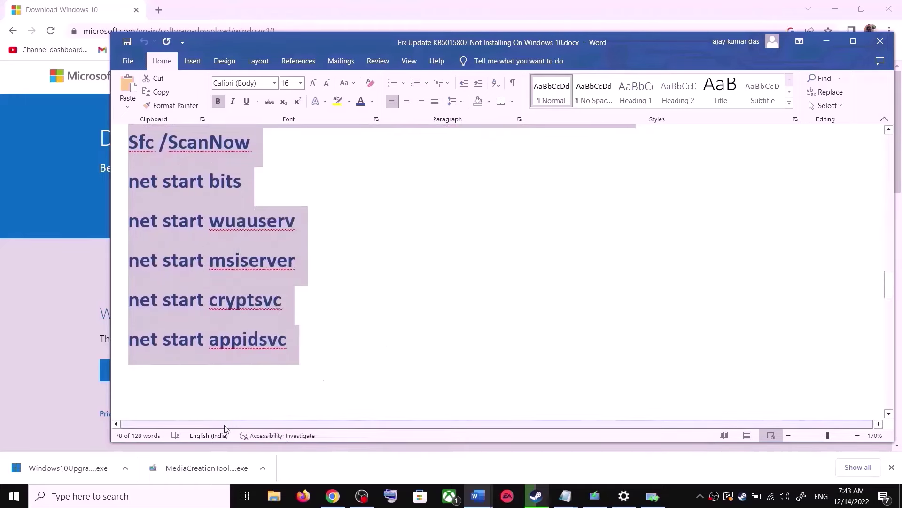
{"action": "left_click", "coordinate": [158, 505]}
- Paste the repair commands into a new Notepad note and start Save As
{"action": "type", "text": "ote"}
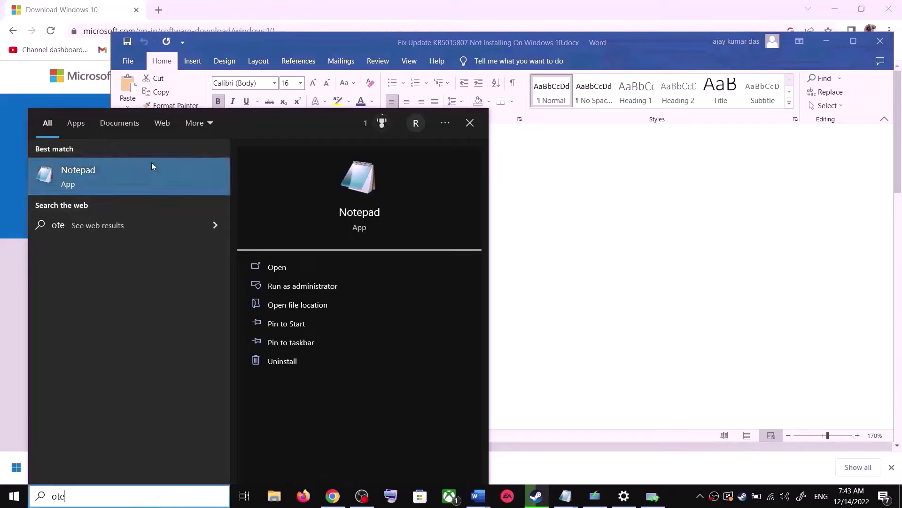
{"action": "left_click", "coordinate": [151, 163]}
{"action": "key", "text": "ctrl+v"}
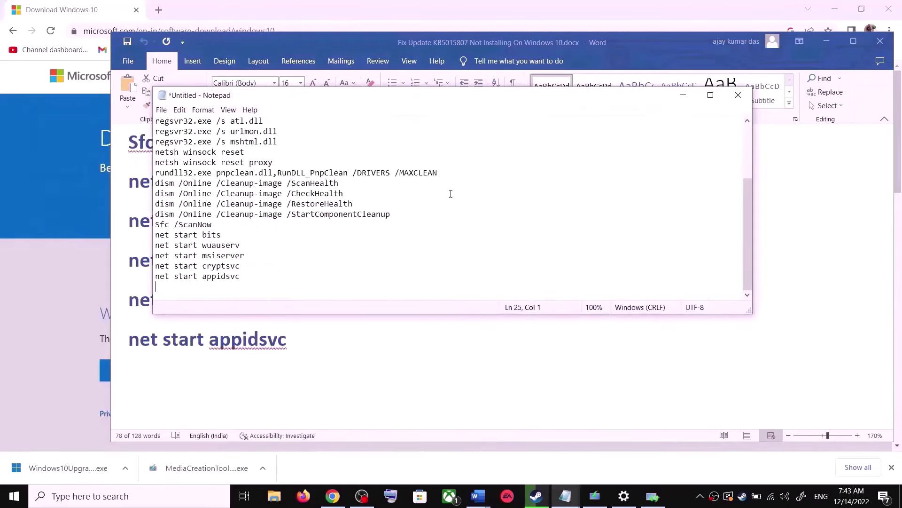
{"action": "scroll", "coordinate": [277, 219], "scroll_direction": "up", "scroll_amount": 3}
{"action": "left_click", "coordinate": [164, 111]}
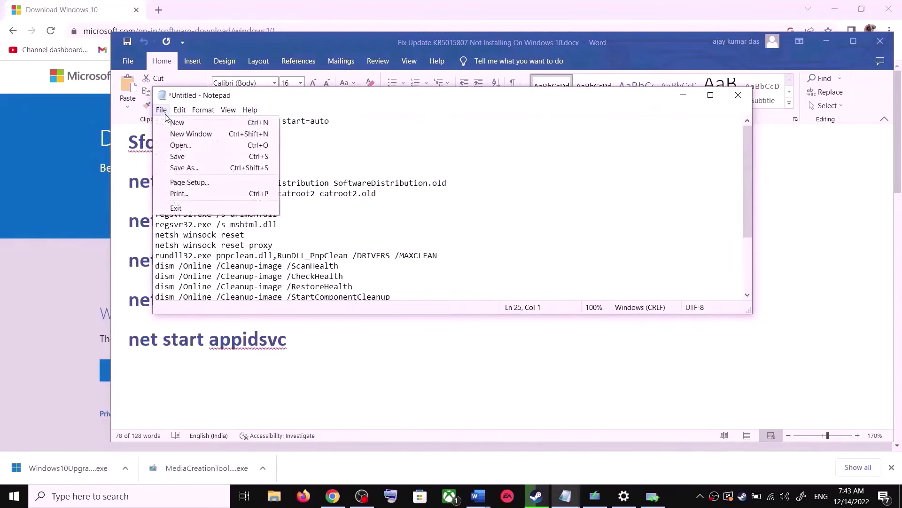
{"action": "left_click", "coordinate": [190, 168]}
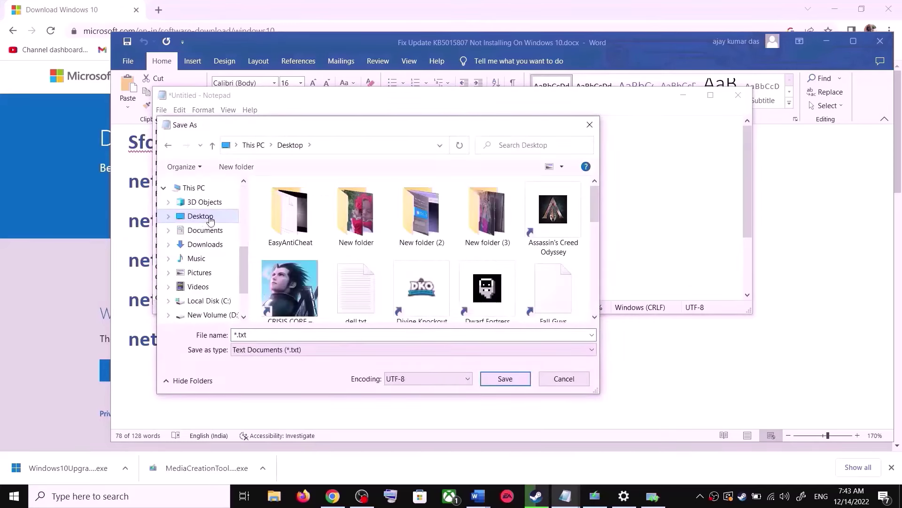
- Save the note to the Desktop as Wufix.bat with type All Files, then show the desktop
{"action": "left_click", "coordinate": [144, 276]}
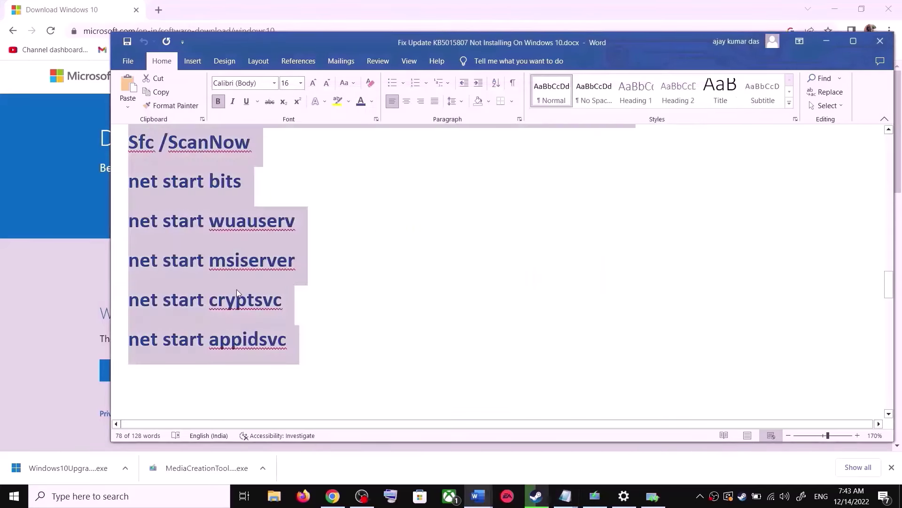
{"action": "scroll", "coordinate": [236, 289], "scroll_direction": "down", "scroll_amount": 4}
{"action": "left_click_drag", "start_coordinate": [501, 341], "coordinate": [344, 325]}
{"action": "key", "text": "ctrl+c"}
{"action": "key", "text": "alt+Tab"}
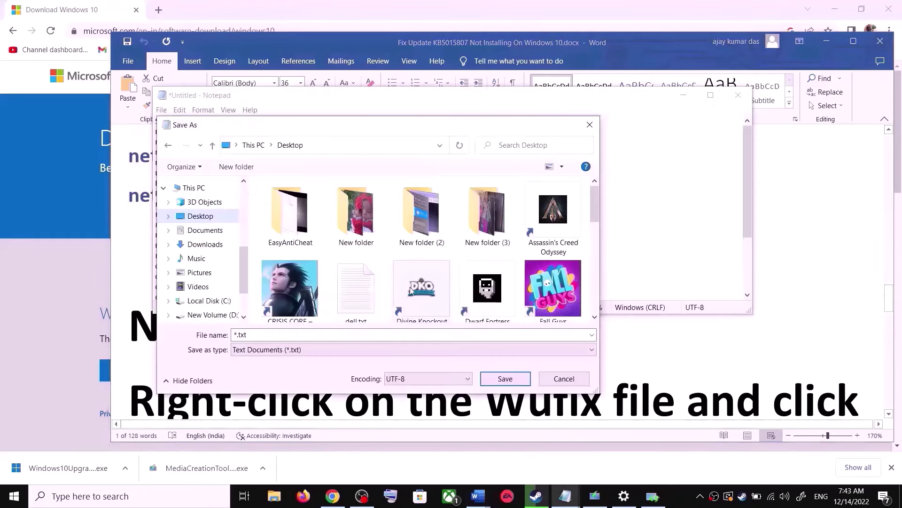
{"action": "key", "text": "ctrl+v"}
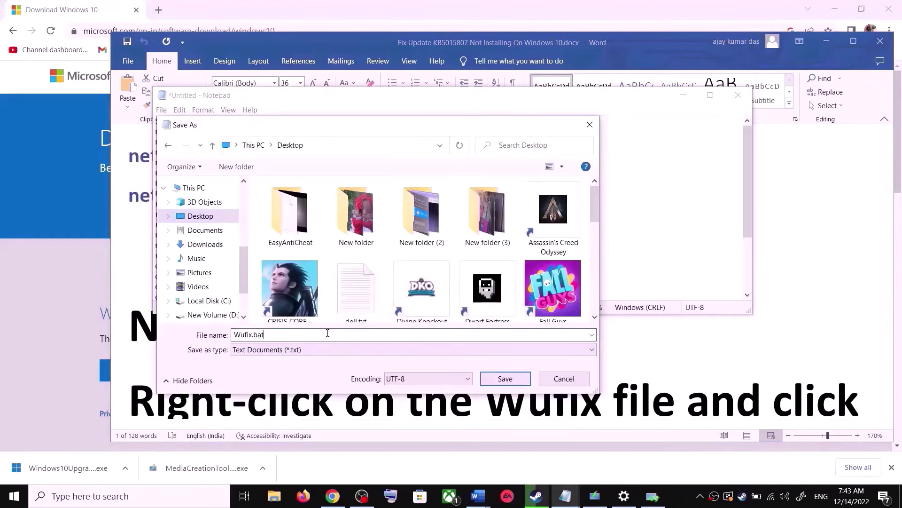
{"action": "left_click", "coordinate": [275, 350]}
{"action": "left_click", "coordinate": [258, 372]}
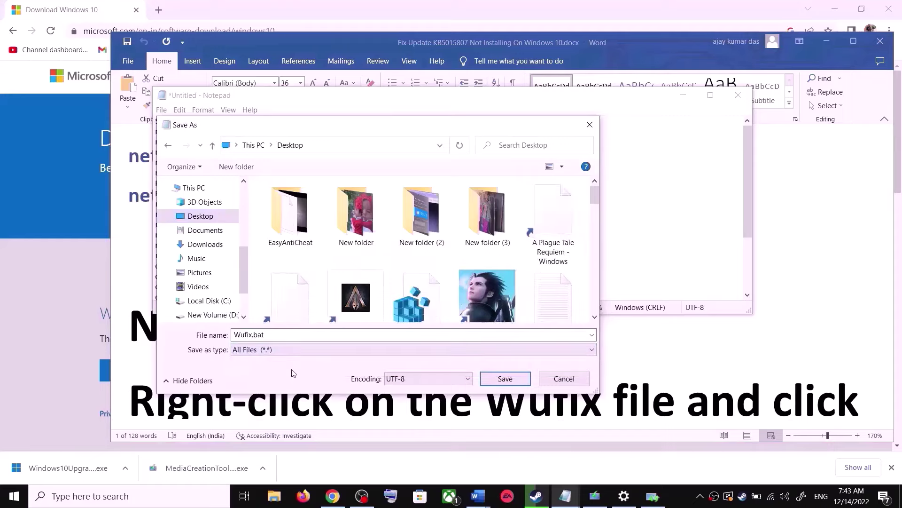
{"action": "left_click", "coordinate": [505, 379]}
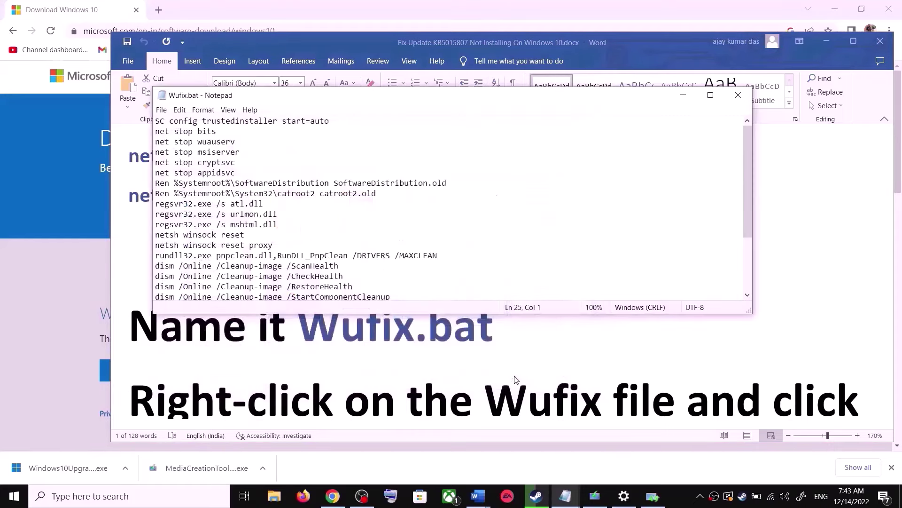
{"action": "key", "text": "super+d"}
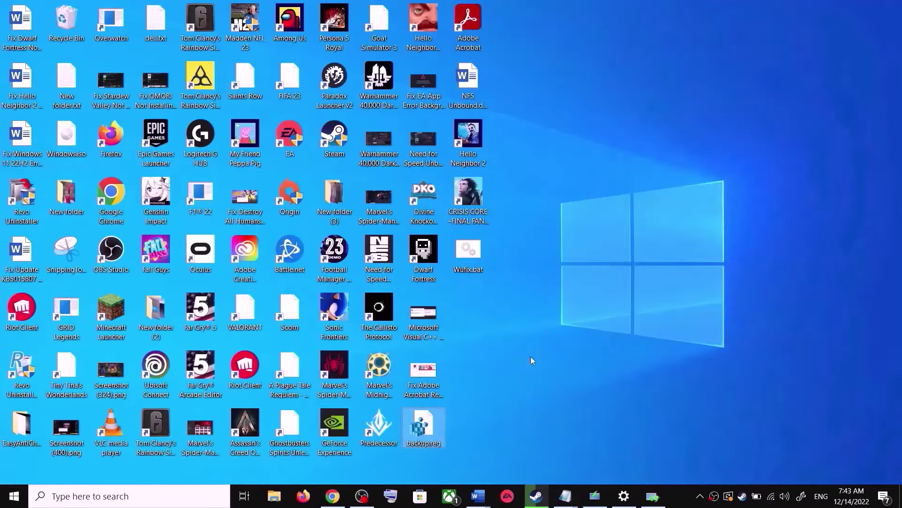
- Run Wufix.bat from the desktop as administrator
{"action": "left_click", "coordinate": [475, 258]}
{"action": "right_click", "coordinate": [474, 257]}
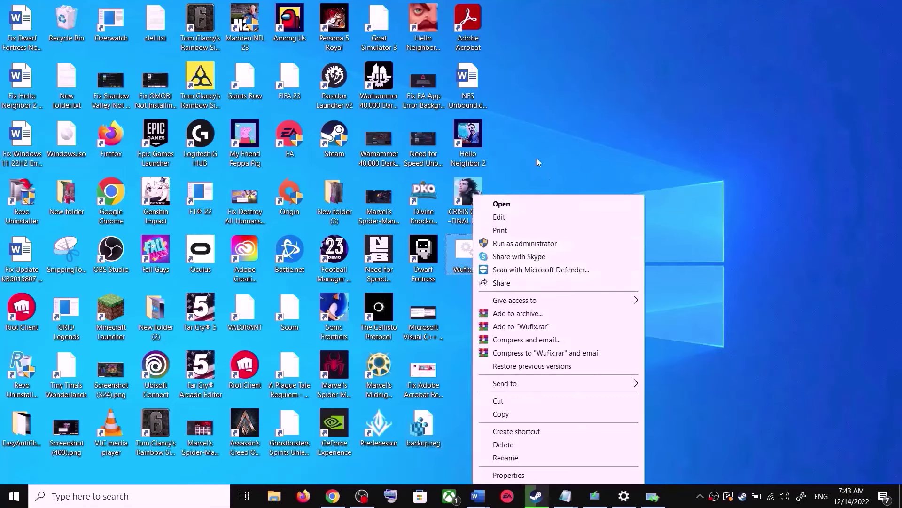
{"action": "left_click", "coordinate": [527, 175]}
{"action": "right_click", "coordinate": [466, 258]}
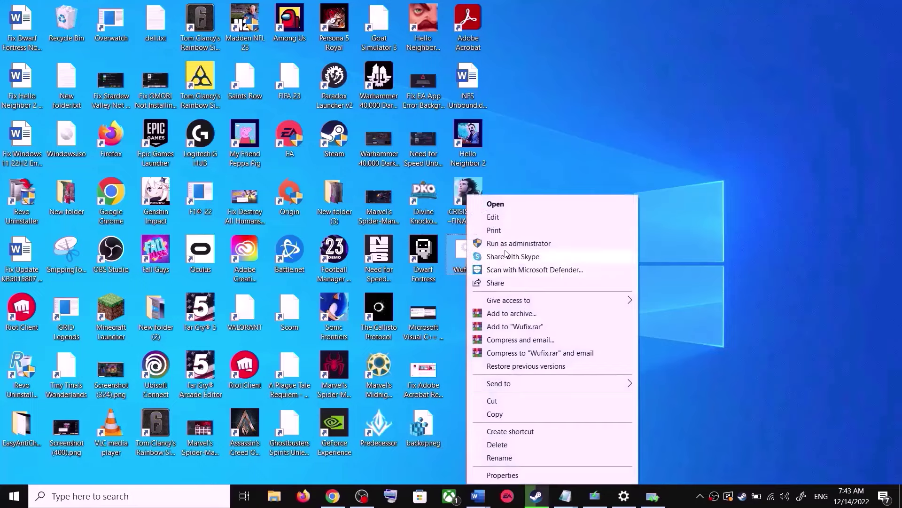
{"action": "left_click", "coordinate": [528, 245]}
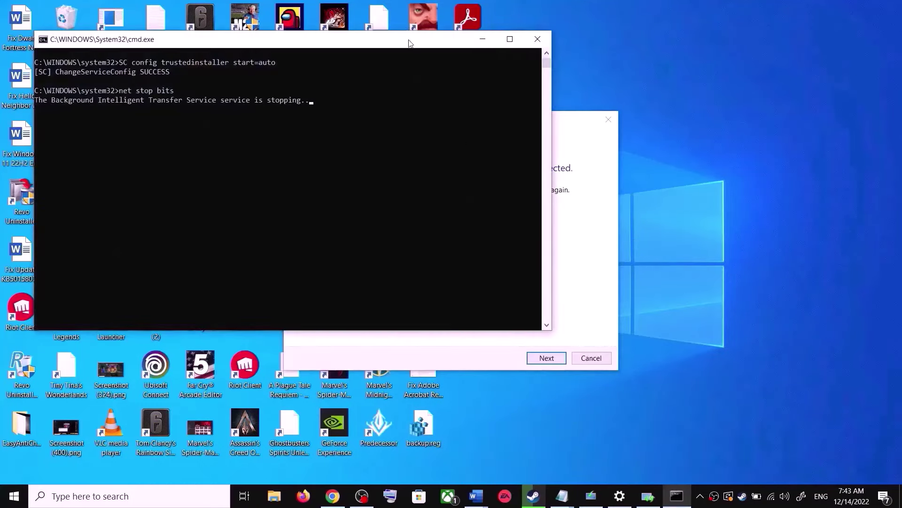
- Move the Command Prompt aside while Wufix.bat runs, check power options, and close Settings
{"action": "left_click_drag", "start_coordinate": [409, 43], "coordinate": [513, 128]}
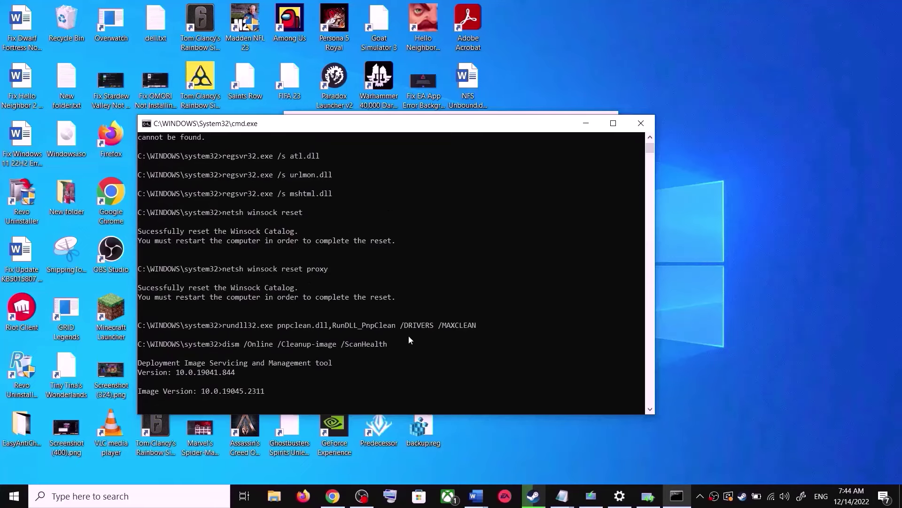
{"action": "left_click", "coordinate": [14, 496]}
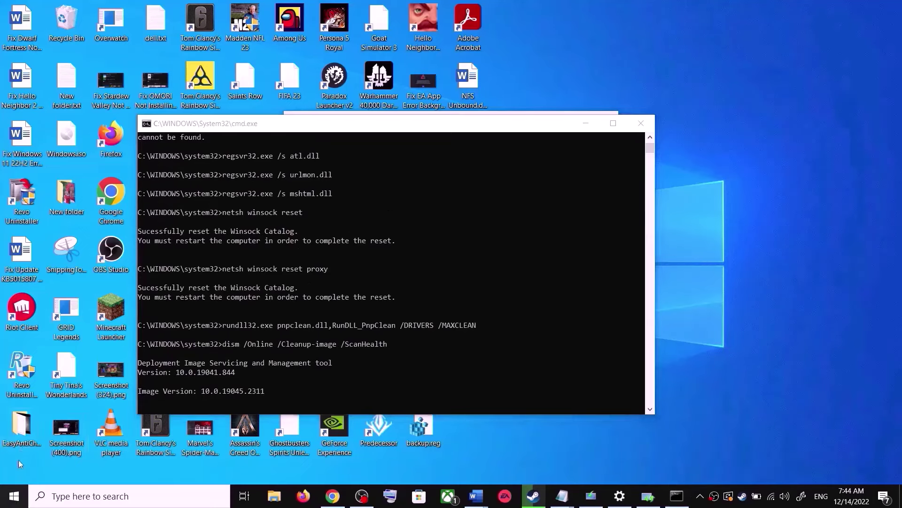
{"action": "left_click", "coordinate": [20, 472]}
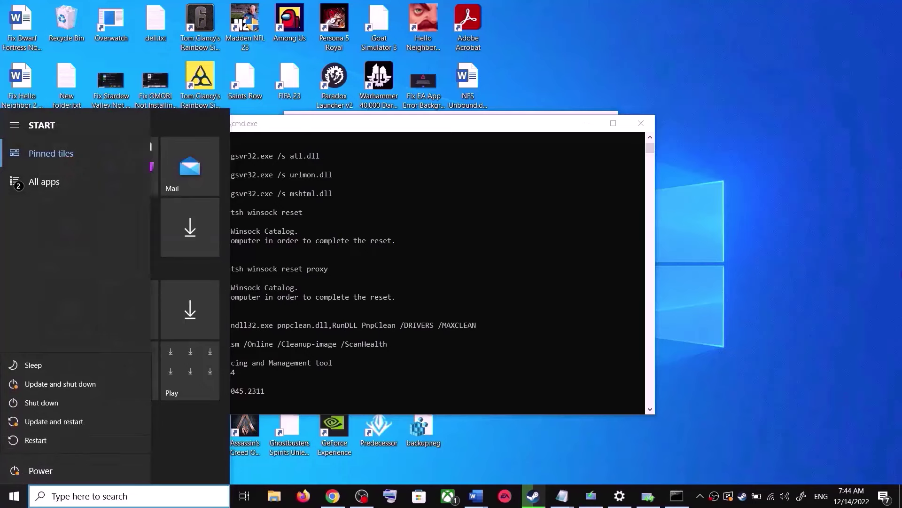
{"action": "left_click", "coordinate": [769, 277]}
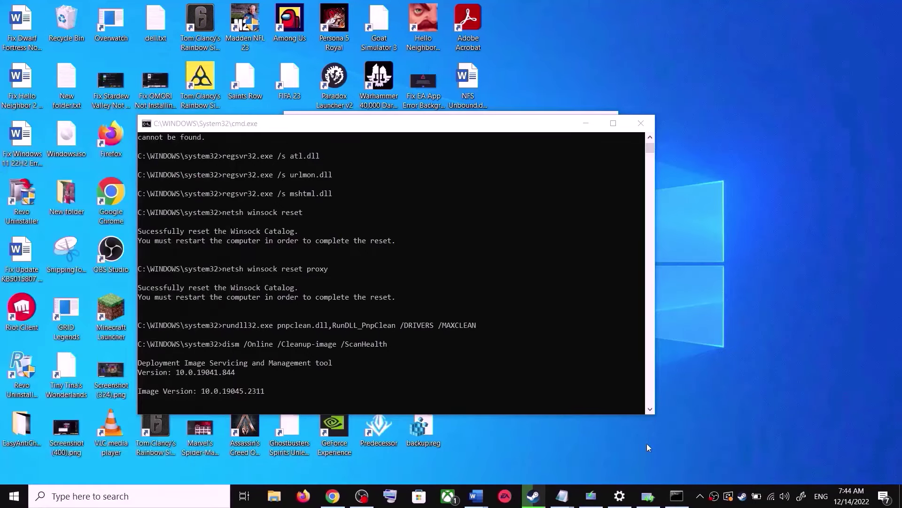
{"action": "right_click", "coordinate": [618, 499]}
{"action": "left_click", "coordinate": [611, 470]}
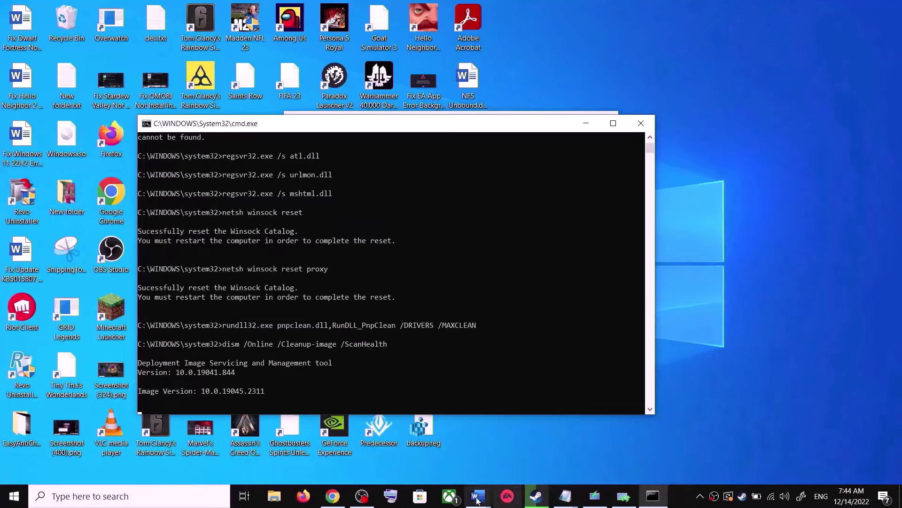
- Scroll the Word guide to Step 4 and select the heading Use Media Creation Tool
{"action": "mouse_move", "coordinate": [477, 500]}
{"action": "left_click", "coordinate": [549, 442]}
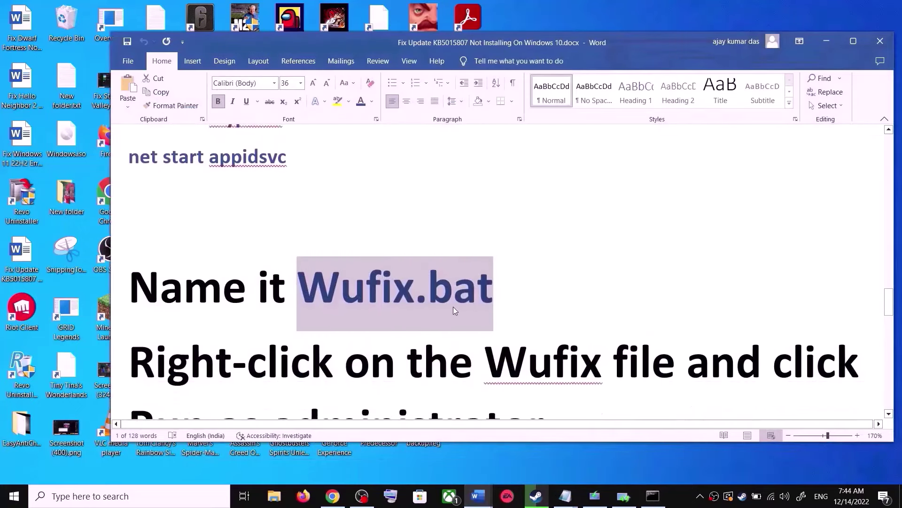
{"action": "scroll", "coordinate": [453, 306], "scroll_direction": "down", "scroll_amount": 5}
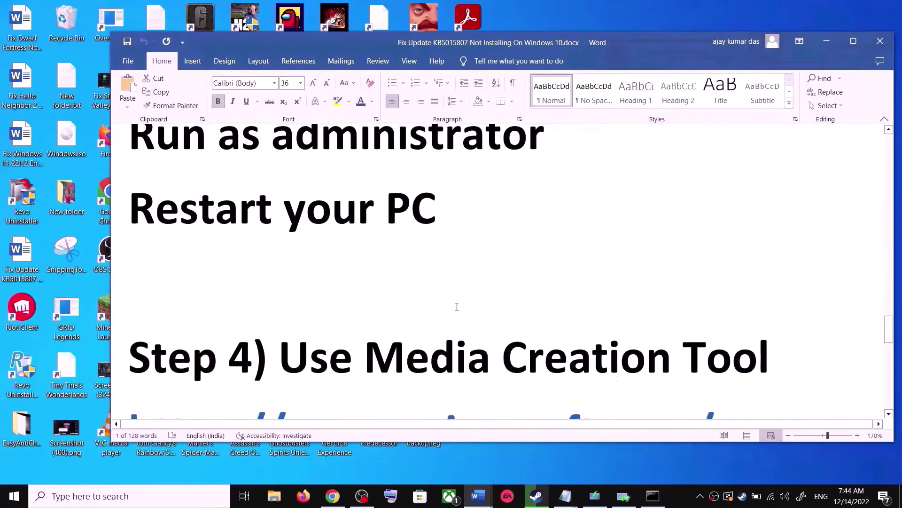
{"action": "scroll", "coordinate": [457, 307], "scroll_direction": "down", "scroll_amount": 1}
{"action": "left_click_drag", "start_coordinate": [329, 305], "coordinate": [732, 317]}
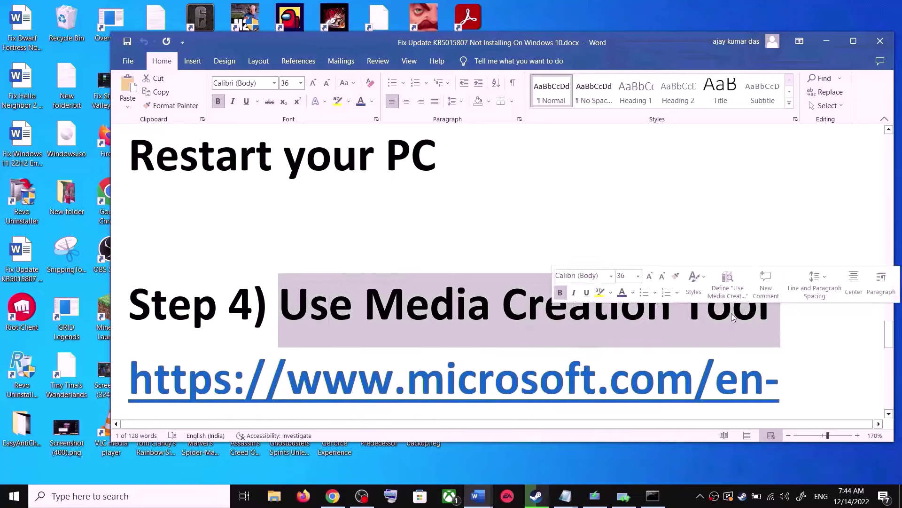
{"action": "scroll", "coordinate": [583, 295], "scroll_direction": "down", "scroll_amount": 3}
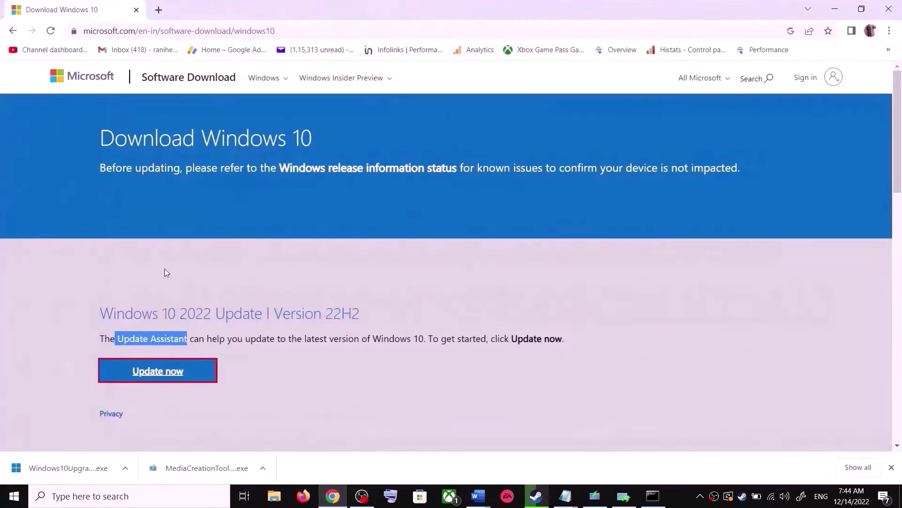
- Scroll Chrome's page to Create Windows 10 installation media and highlight the Media Creation Tool mention
{"action": "scroll", "coordinate": [166, 272], "scroll_direction": "down", "scroll_amount": 5}
{"action": "left_click_drag", "start_coordinate": [110, 295], "coordinate": [188, 293]}
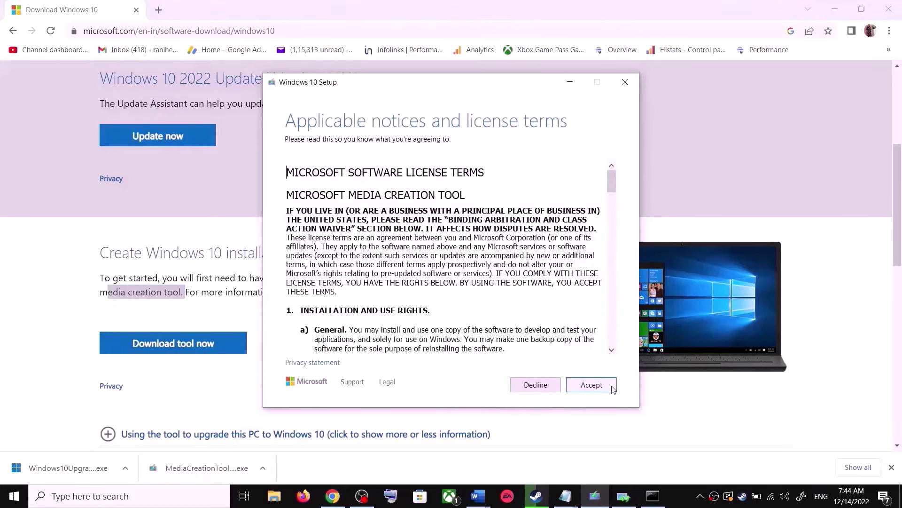
- Accept the Windows 10 Setup license terms and choose Upgrade this PC now
{"action": "left_click", "coordinate": [612, 385]}
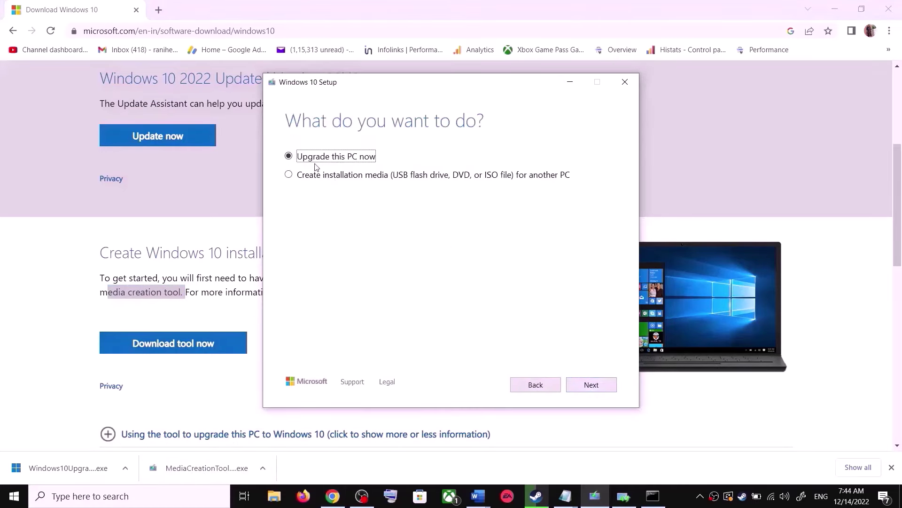
{"action": "left_click", "coordinate": [598, 384]}
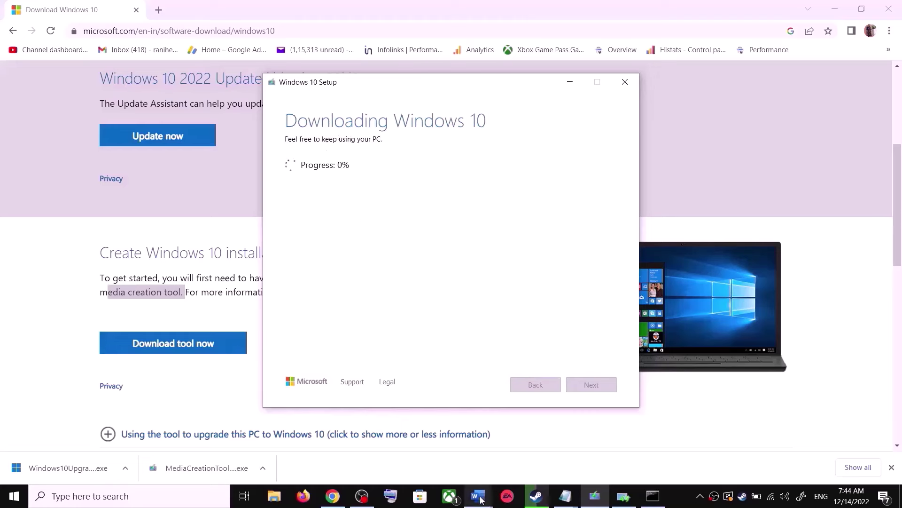
{"action": "mouse_move", "coordinate": [481, 499]}
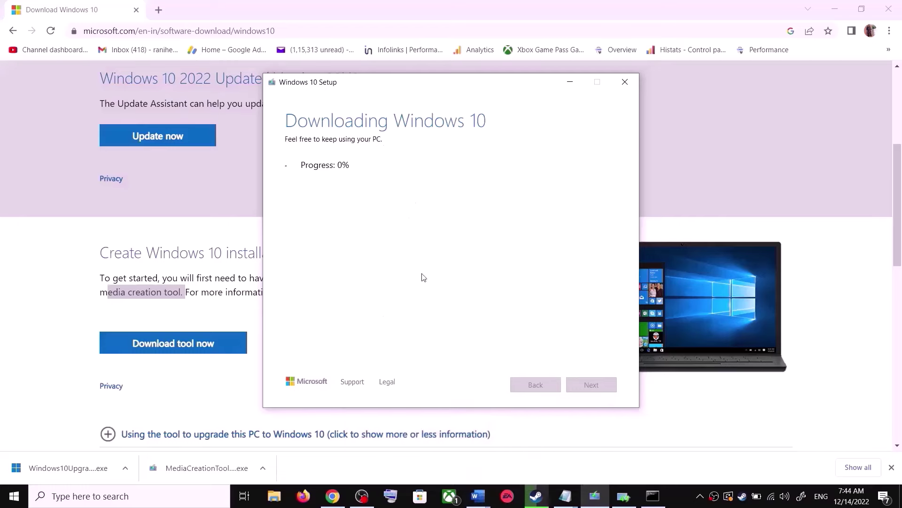
{"action": "left_click", "coordinate": [486, 504]}
- Maximize the Word guide and scroll to the Ready to install and recovery partition resize instructions
{"action": "left_click", "coordinate": [535, 441]}
{"action": "scroll", "coordinate": [626, 298], "scroll_direction": "down", "scroll_amount": 3}
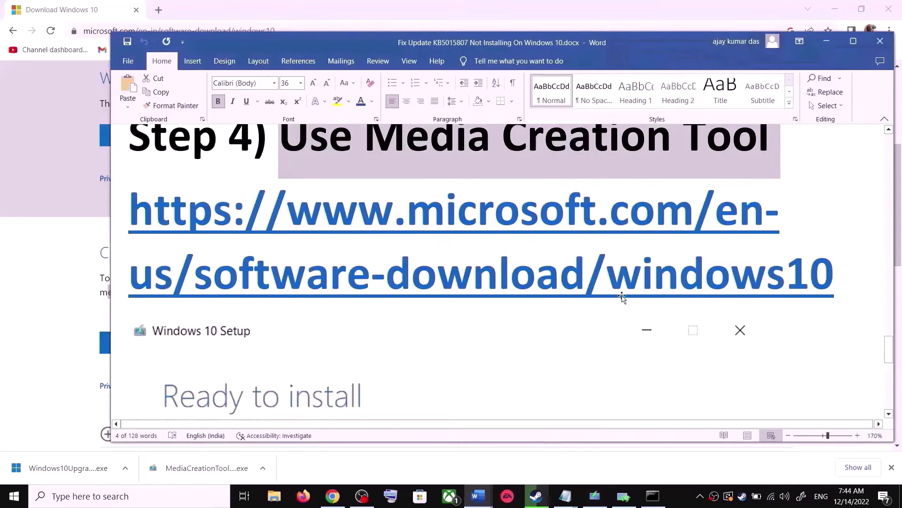
{"action": "scroll", "coordinate": [626, 298], "scroll_direction": "down", "scroll_amount": 2}
{"action": "left_click", "coordinate": [853, 40]}
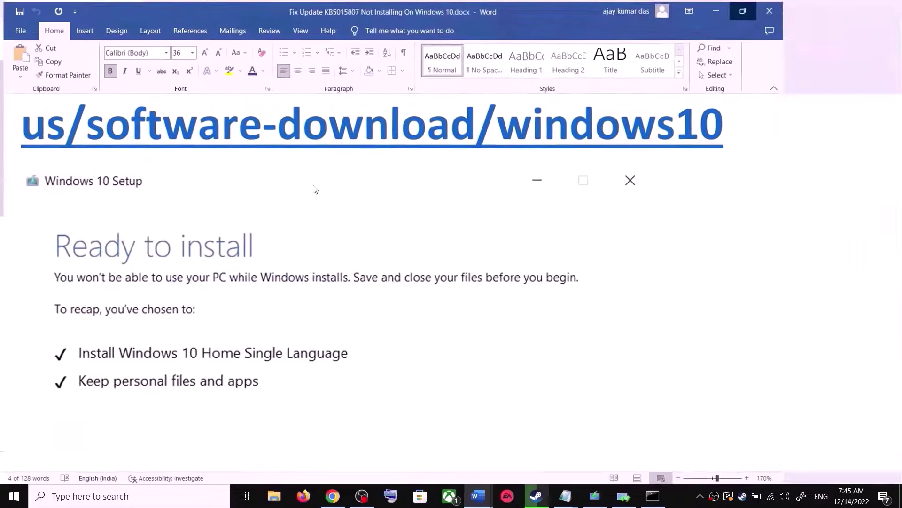
{"action": "scroll", "coordinate": [195, 272], "scroll_direction": "down", "scroll_amount": 3}
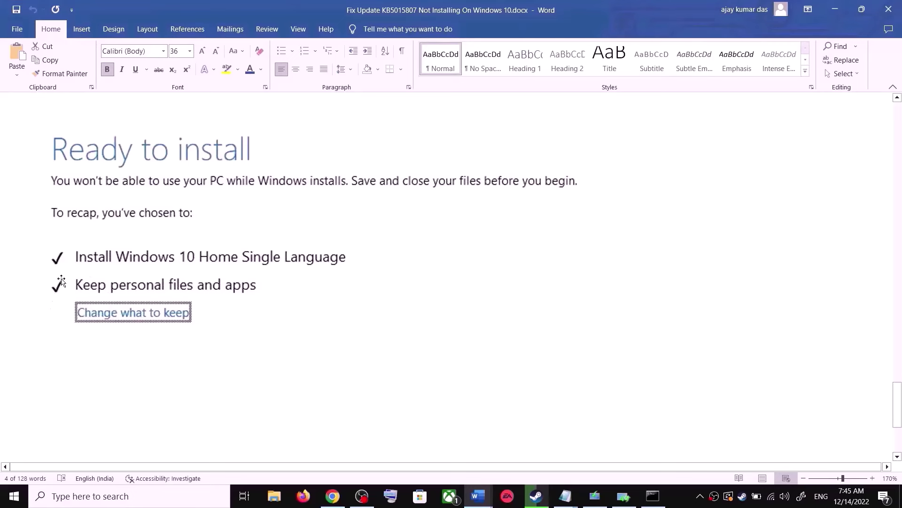
{"action": "scroll", "coordinate": [315, 283], "scroll_direction": "down", "scroll_amount": 6}
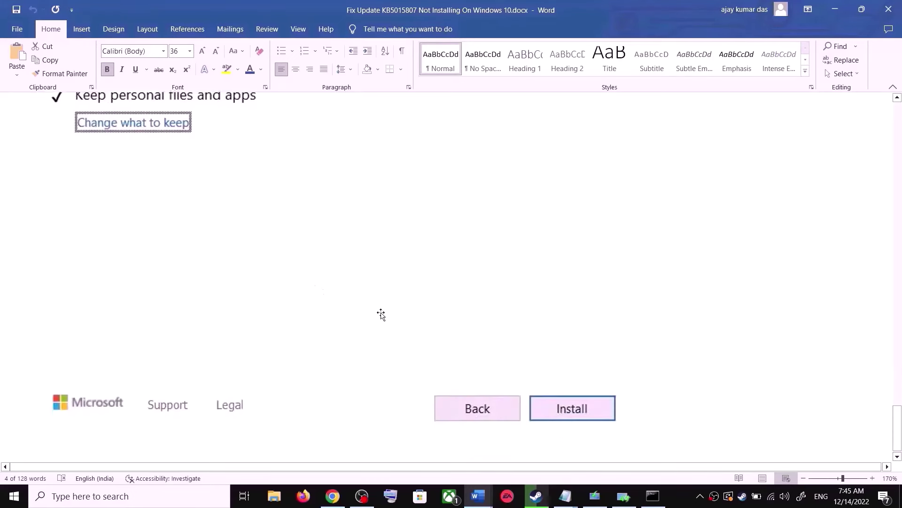
{"action": "scroll", "coordinate": [460, 327], "scroll_direction": "up", "scroll_amount": 8}
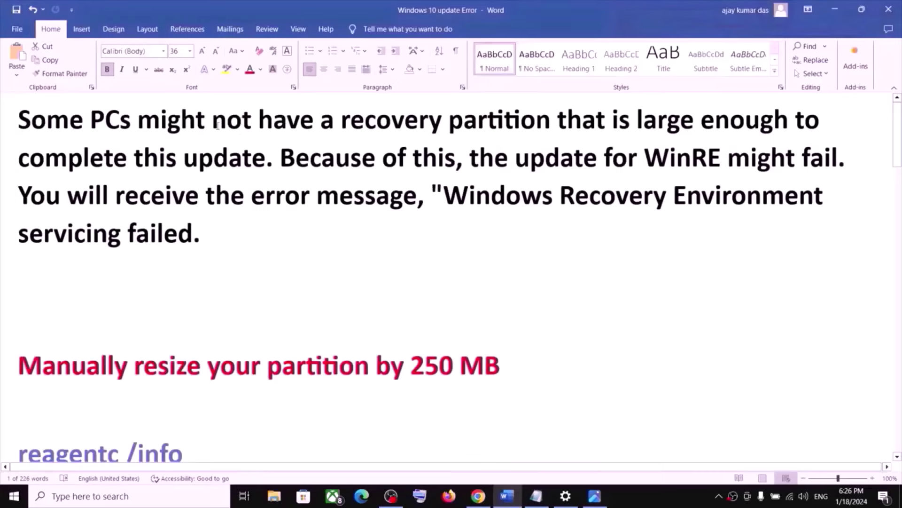
- Copy the reagentc /info line from the recovery partition resize commands in the Word guide
{"action": "left_click_drag", "start_coordinate": [202, 124], "coordinate": [538, 131]}
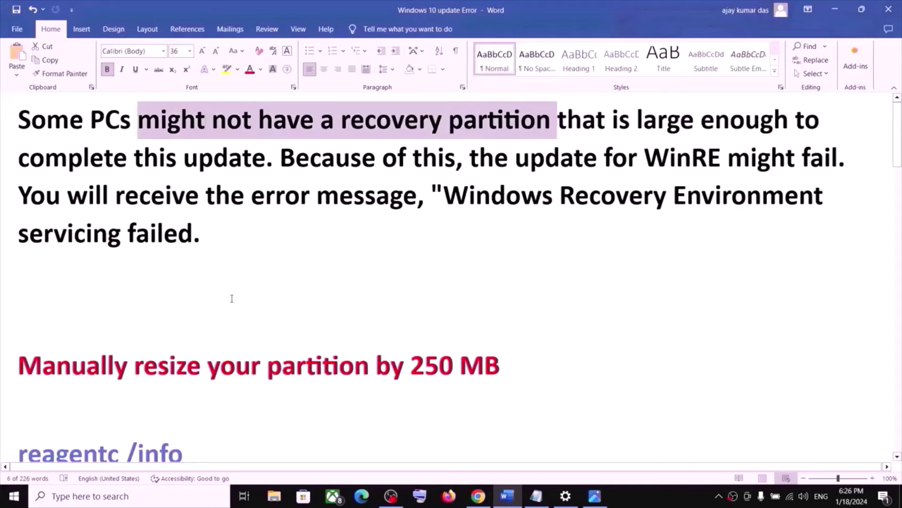
{"action": "scroll", "coordinate": [232, 299], "scroll_direction": "down", "scroll_amount": 4}
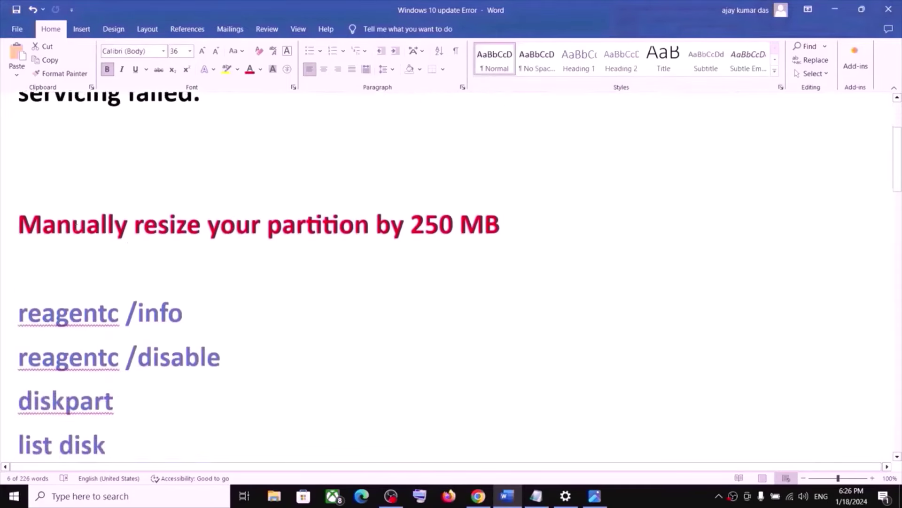
{"action": "left_click_drag", "start_coordinate": [71, 226], "coordinate": [474, 238]}
{"action": "scroll", "coordinate": [247, 325], "scroll_direction": "down", "scroll_amount": 3}
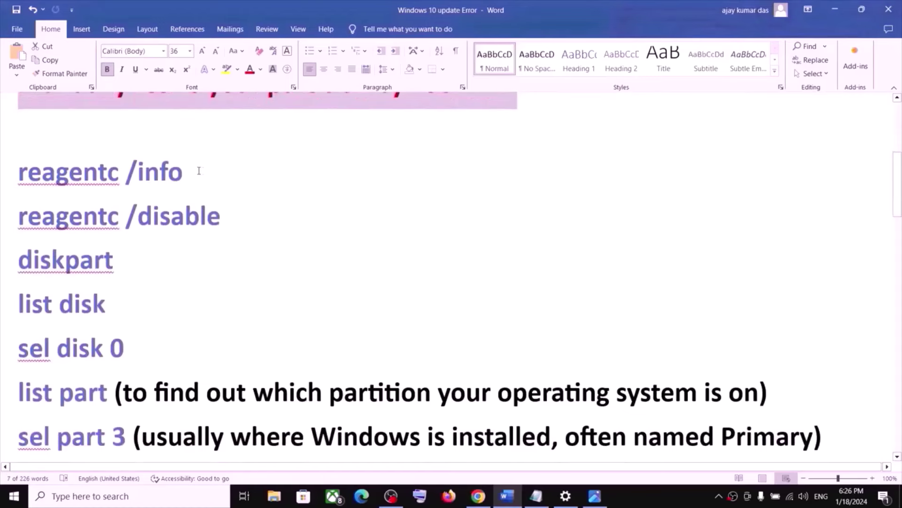
{"action": "triple_click", "coordinate": [150, 170]}
{"action": "right_click", "coordinate": [63, 177]}
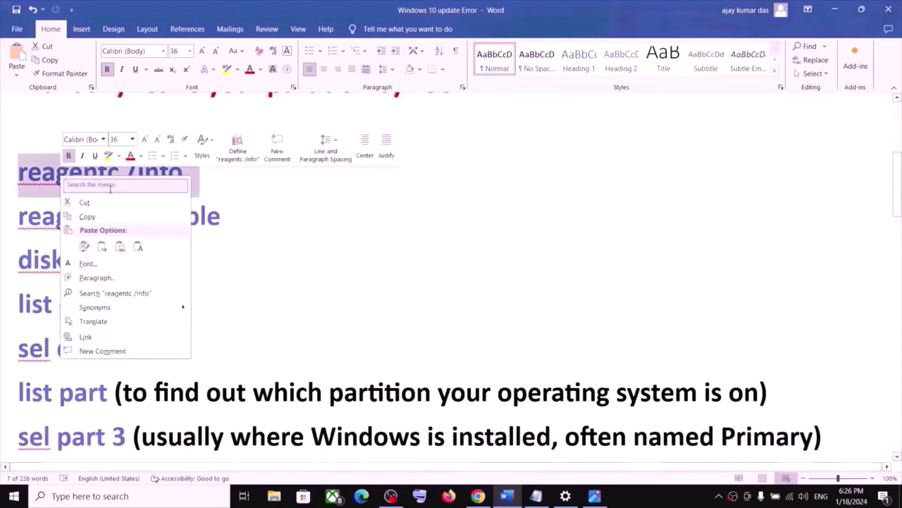
{"action": "left_click", "coordinate": [87, 216]}
{"action": "left_click", "coordinate": [80, 502]}
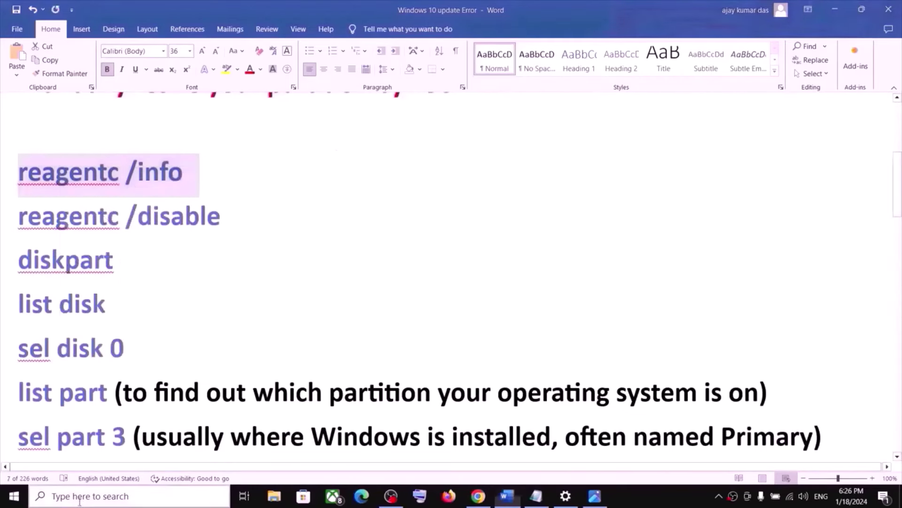
- Search for cmd and launch Command Prompt as administrator
{"action": "type", "text": "cmd"}
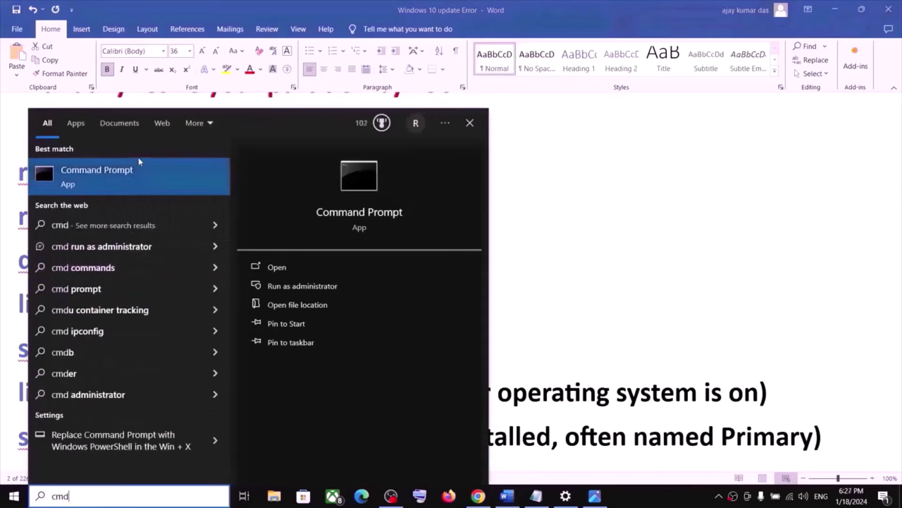
{"action": "right_click", "coordinate": [105, 174]}
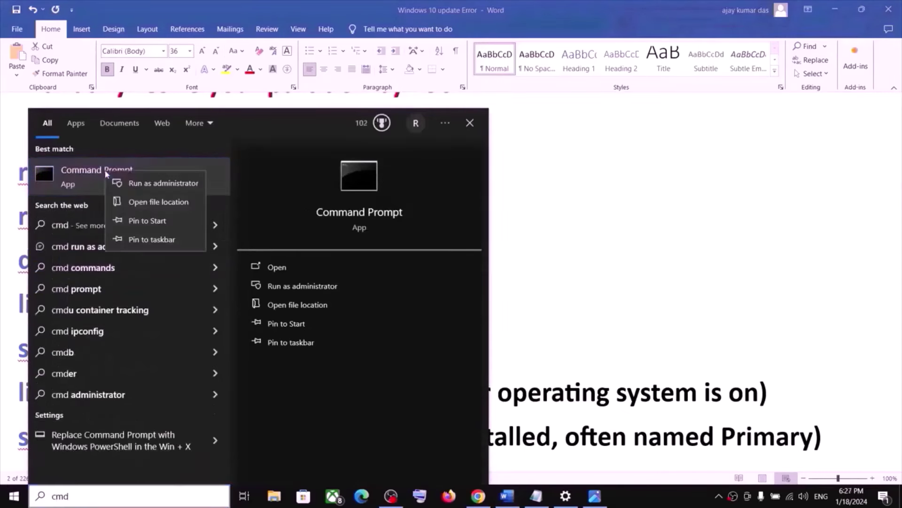
{"action": "left_click", "coordinate": [165, 184]}
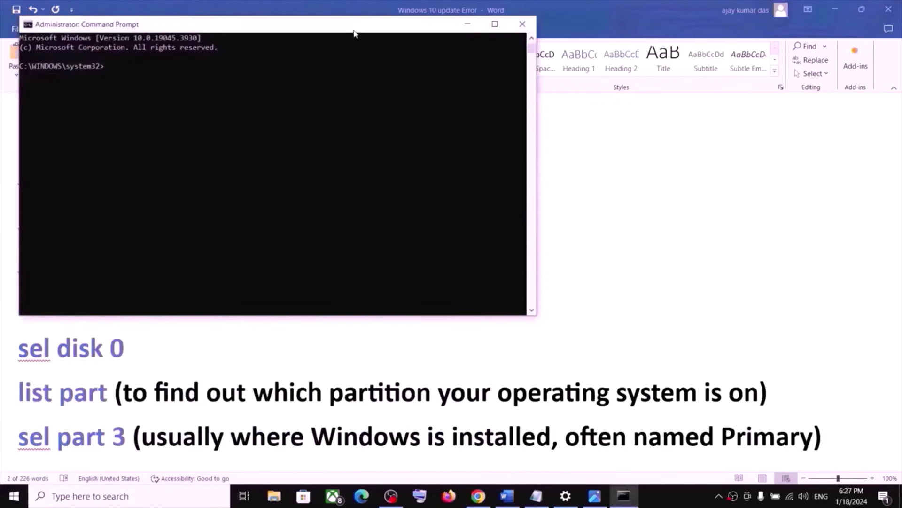
- Run 'reagentc /info' to check WinRE status, then 'reagentc /disable' to turn WinRE off
{"action": "left_click_drag", "start_coordinate": [354, 33], "coordinate": [555, 155]}
{"action": "key", "text": "ctrl+v"}
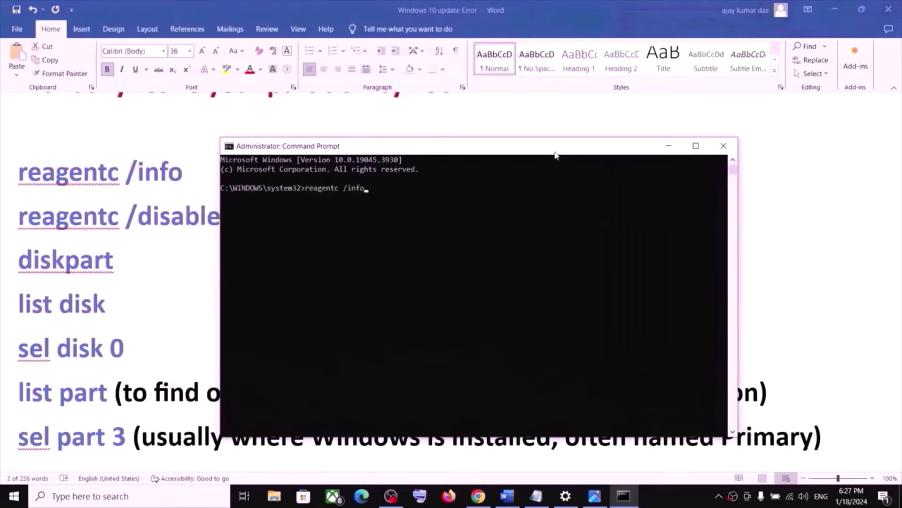
{"action": "key", "text": "Return"}
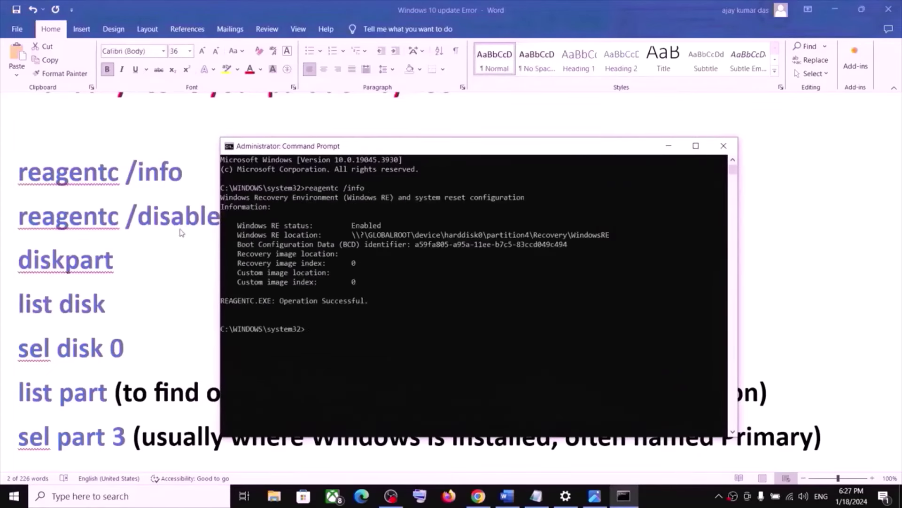
{"action": "left_click", "coordinate": [110, 230]}
{"action": "double_click", "coordinate": [158, 224]}
{"action": "triple_click", "coordinate": [157, 224]}
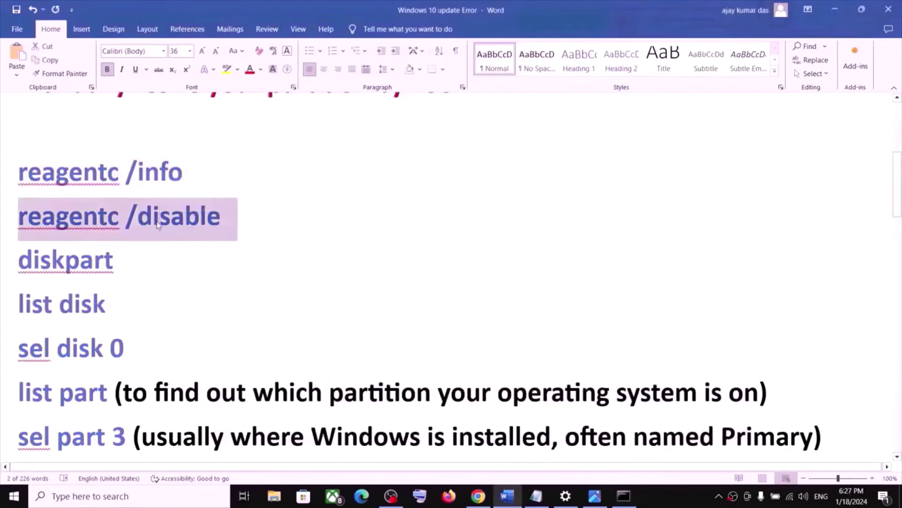
{"action": "key", "text": "alt+Tab"}
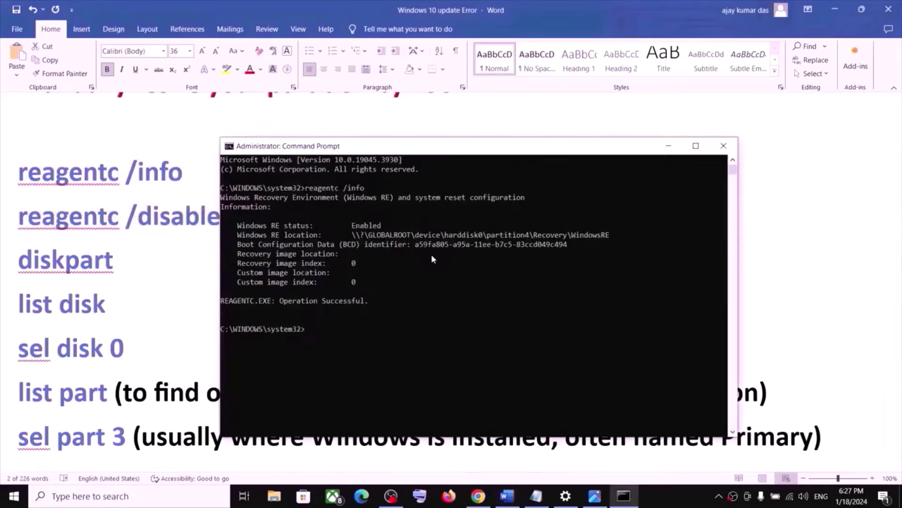
{"action": "key", "text": "ctrl+v"}
{"action": "key", "text": "Return"}
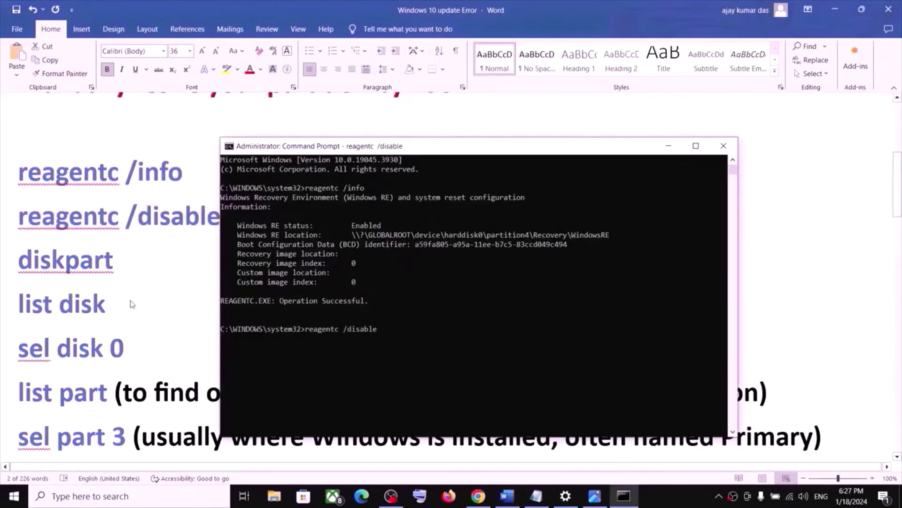
- Start the diskpart utility from the elevated prompt
{"action": "left_click", "coordinate": [81, 267]}
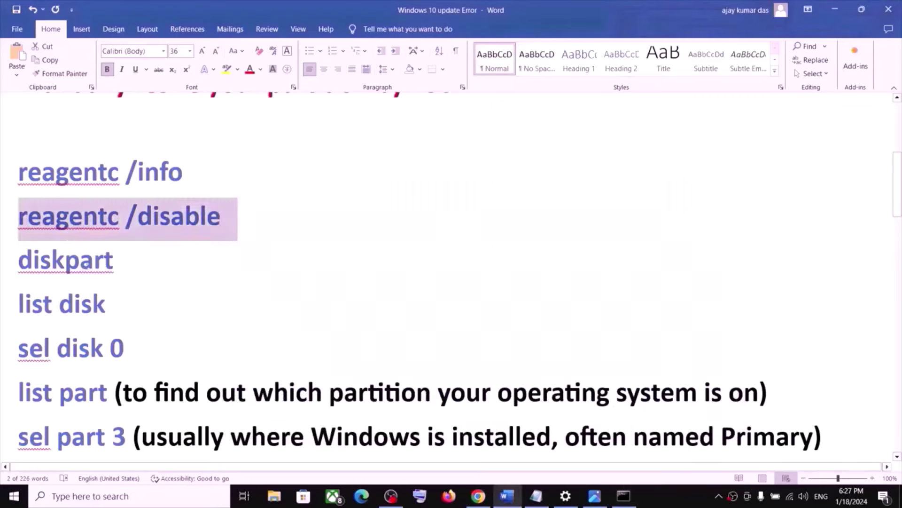
{"action": "triple_click", "coordinate": [87, 266]}
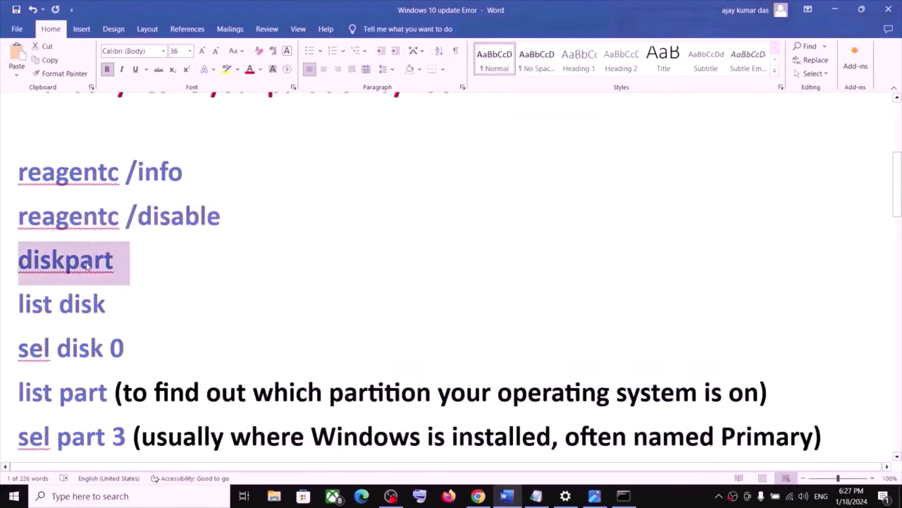
{"action": "key", "text": "alt+Tab"}
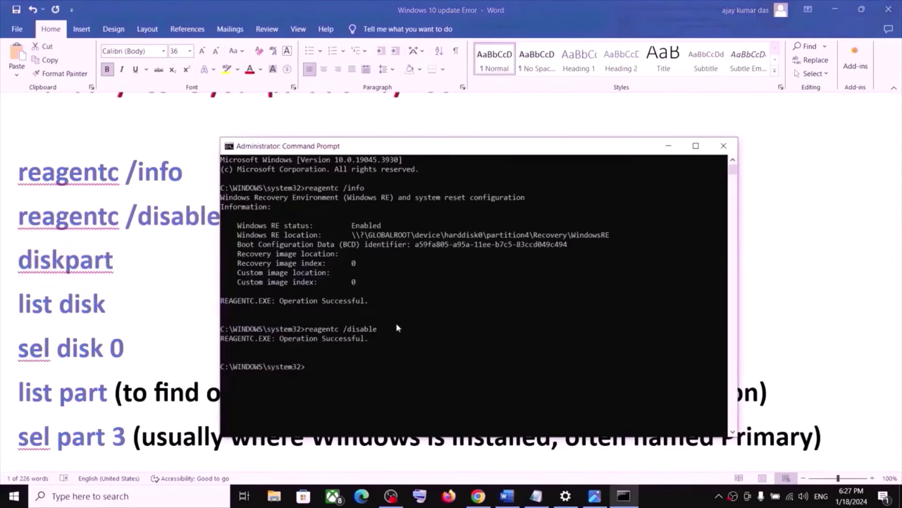
{"action": "key", "text": "ctrl+v"}
{"action": "key", "text": "Return"}
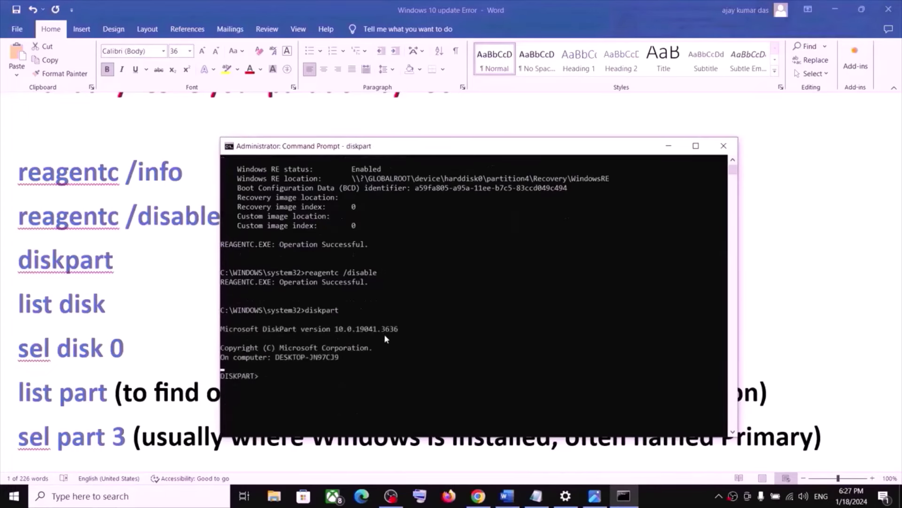
- Run 'list disk' in diskpart to show the available disks
{"action": "left_click", "coordinate": [75, 313]}
{"action": "triple_click", "coordinate": [75, 310]}
{"action": "double_click", "coordinate": [74, 306]}
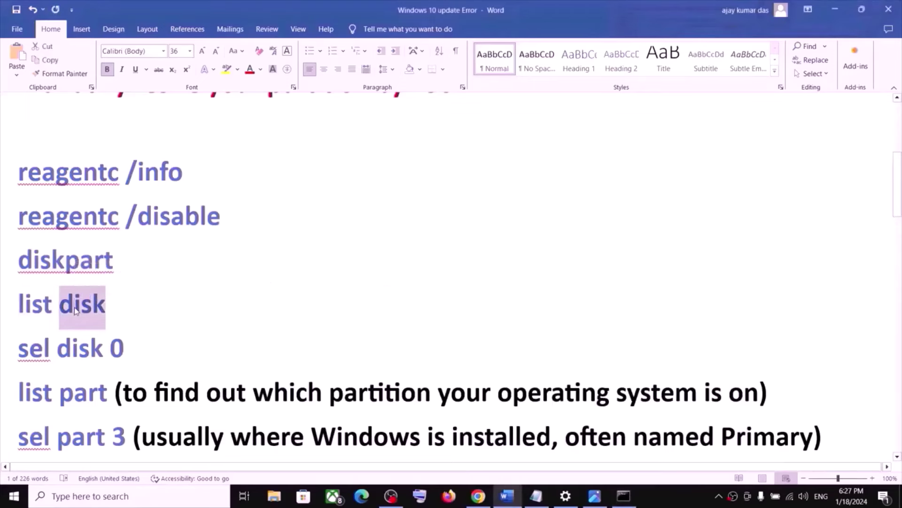
{"action": "triple_click", "coordinate": [75, 306]}
{"action": "key", "text": "alt+Tab"}
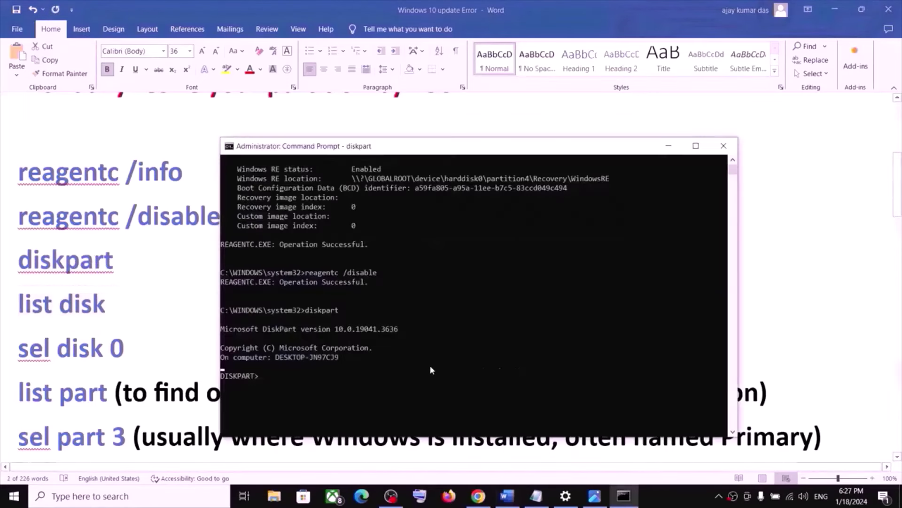
{"action": "right_click", "coordinate": [422, 369]}
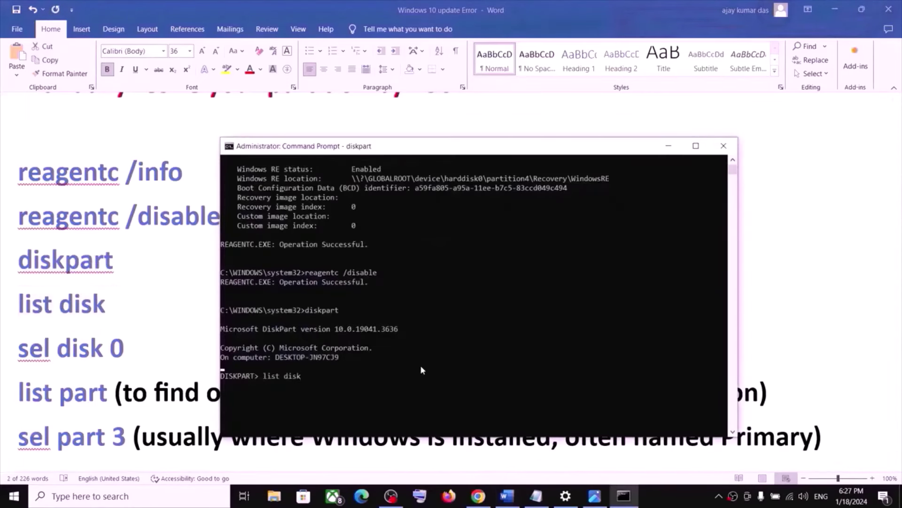
{"action": "key", "text": "Return"}
{"action": "scroll", "coordinate": [289, 373], "scroll_direction": "down", "scroll_amount": 2}
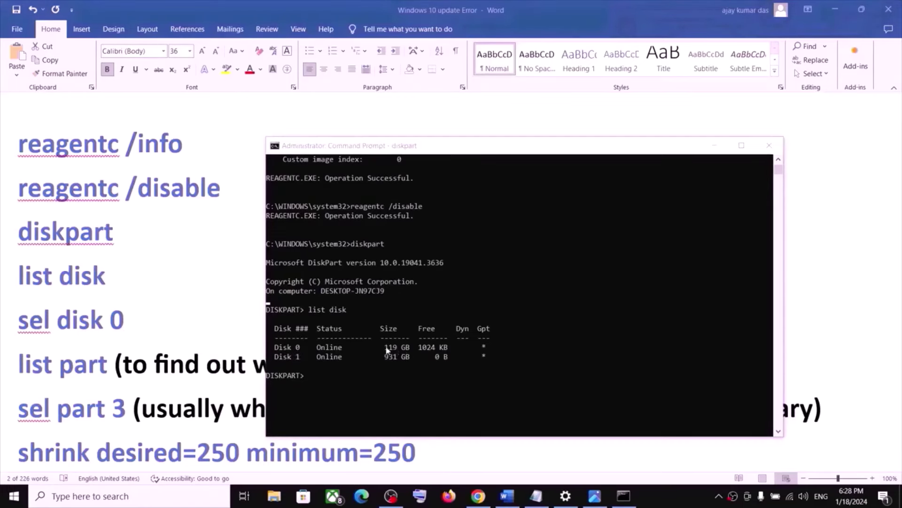
- Make Disk 0 the selected disk with 'sel disk 0'
{"action": "left_click_drag", "start_coordinate": [123, 321], "coordinate": [19, 323]}
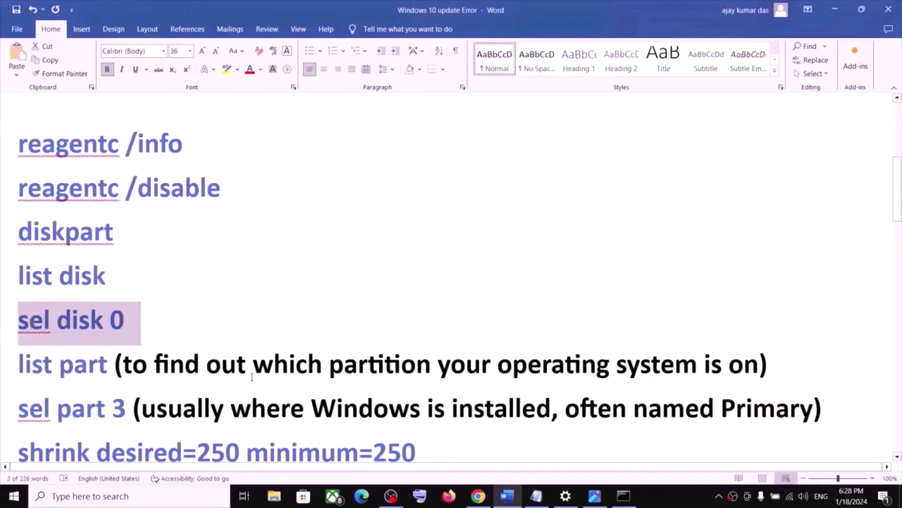
{"action": "key", "text": "ctrl+c"}
{"action": "left_click", "coordinate": [624, 496]}
{"action": "right_click", "coordinate": [385, 379]}
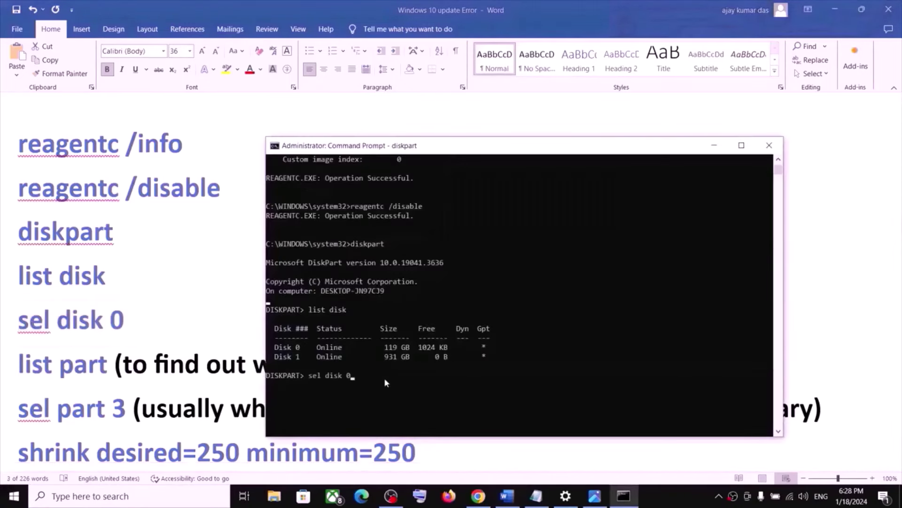
{"action": "key", "text": "Return"}
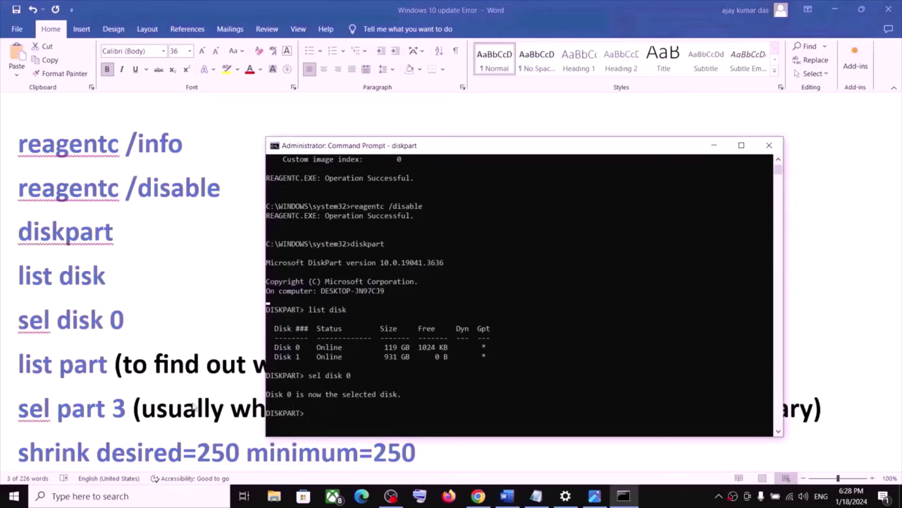
- Run 'list part' to show Partition 3 Primary (118 GB) and Partition 4 Recovery (556 MB)
{"action": "key", "text": "alt+Tab"}
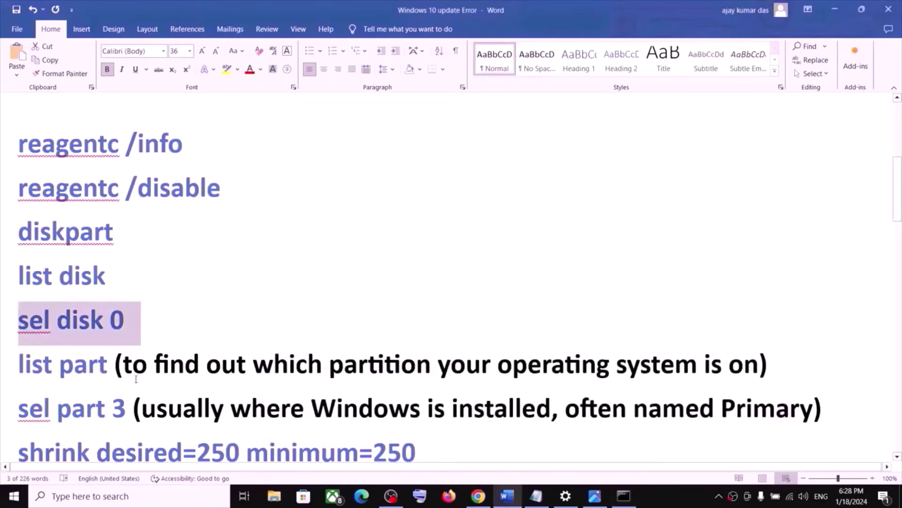
{"action": "left_click_drag", "start_coordinate": [107, 366], "coordinate": [20, 371]}
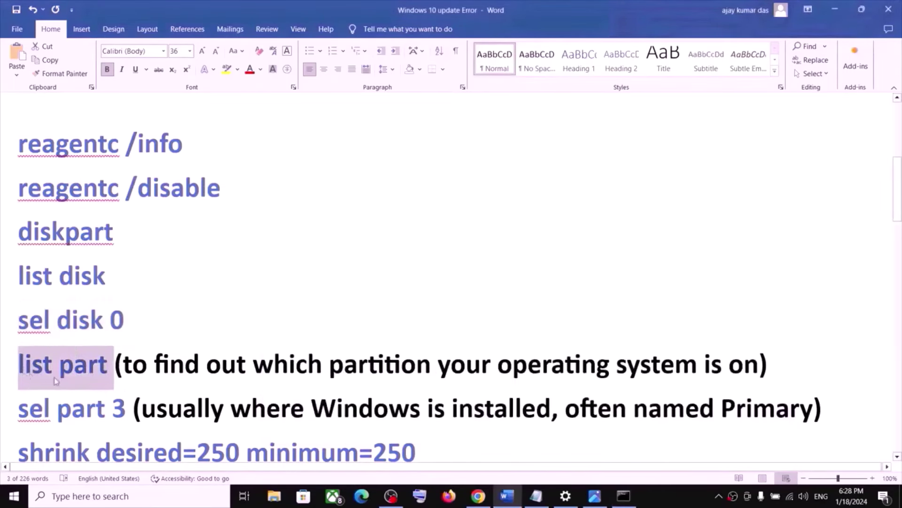
{"action": "left_click", "coordinate": [323, 369]}
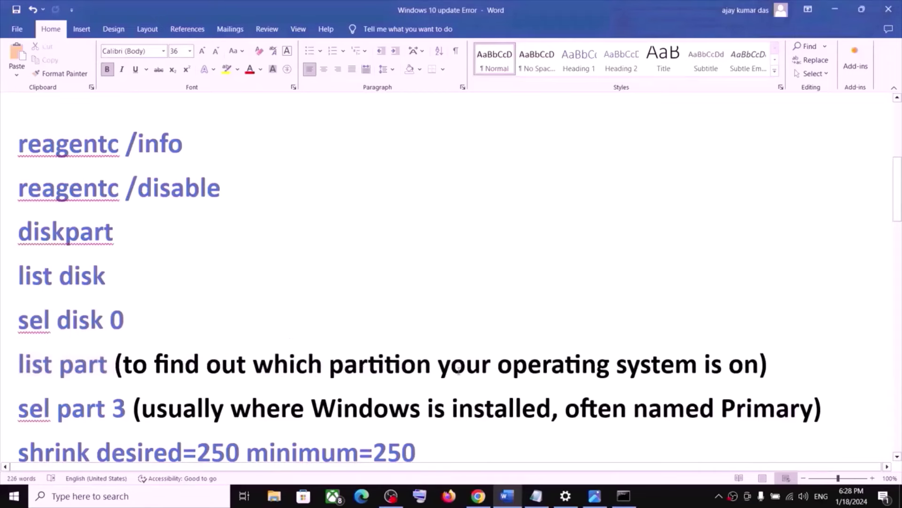
{"action": "left_click", "coordinate": [624, 495]}
{"action": "right_click", "coordinate": [363, 400]}
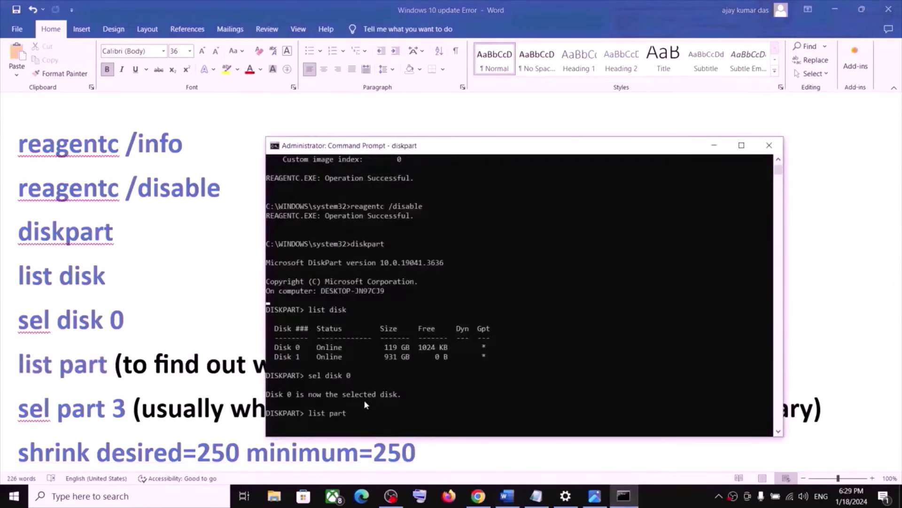
{"action": "key", "text": "Return"}
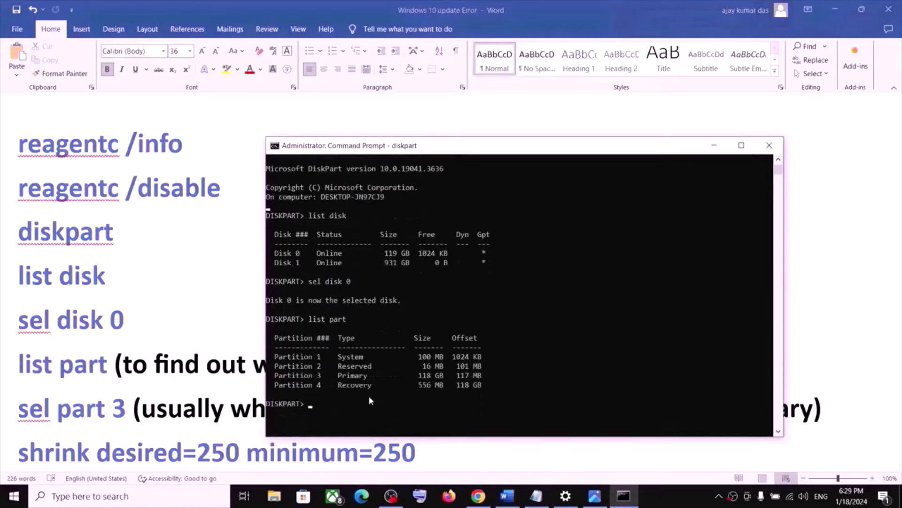
{"action": "left_click", "coordinate": [98, 418]}
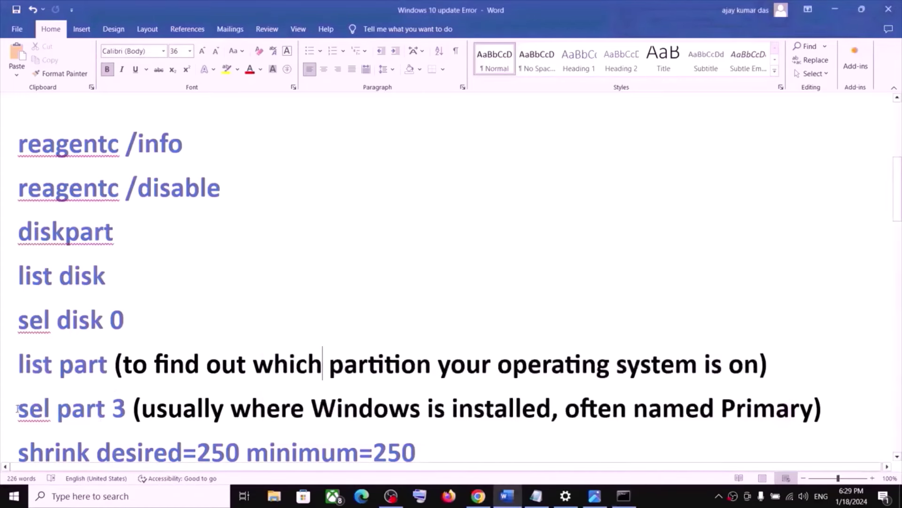
{"action": "left_click_drag", "start_coordinate": [18, 408], "coordinate": [512, 411]}
- Confirm Partition 3 is the 118 GB Primary partition and select it with 'sel part 3'
{"action": "key", "text": "alt+Tab"}
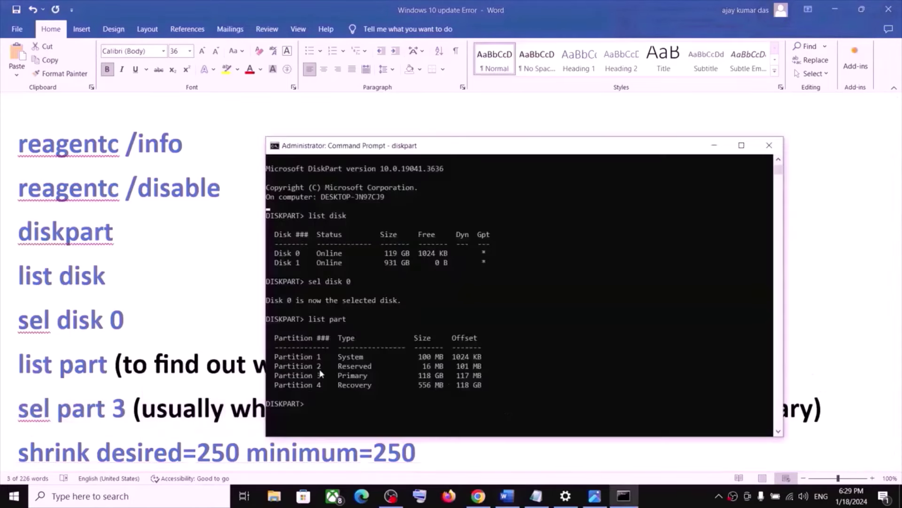
{"action": "left_click_drag", "start_coordinate": [278, 376], "coordinate": [356, 378]}
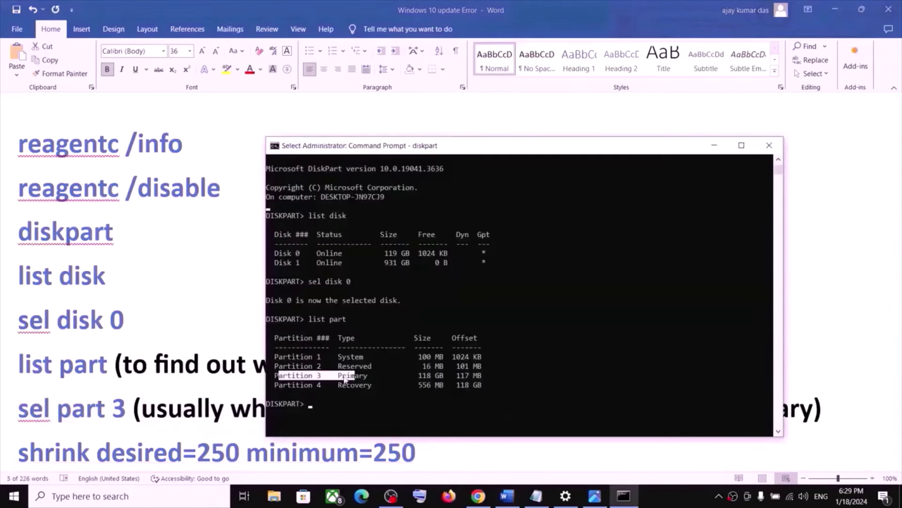
{"action": "key", "text": "alt+Tab"}
{"action": "left_click_drag", "start_coordinate": [566, 407], "coordinate": [774, 400]}
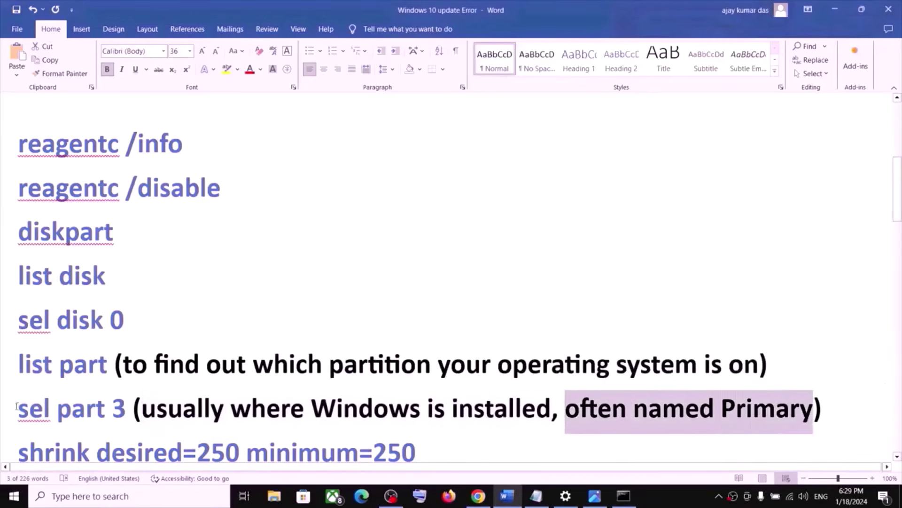
{"action": "left_click_drag", "start_coordinate": [16, 406], "coordinate": [125, 408]}
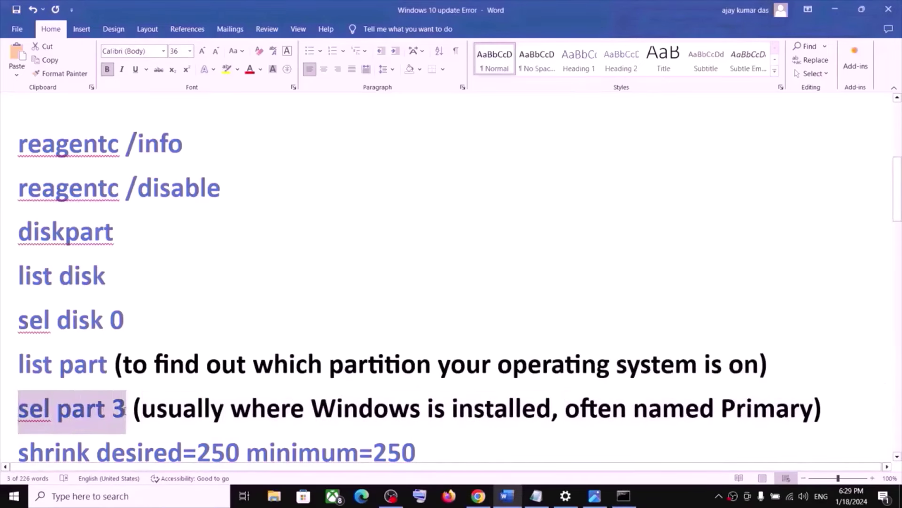
{"action": "key", "text": "alt+Tab"}
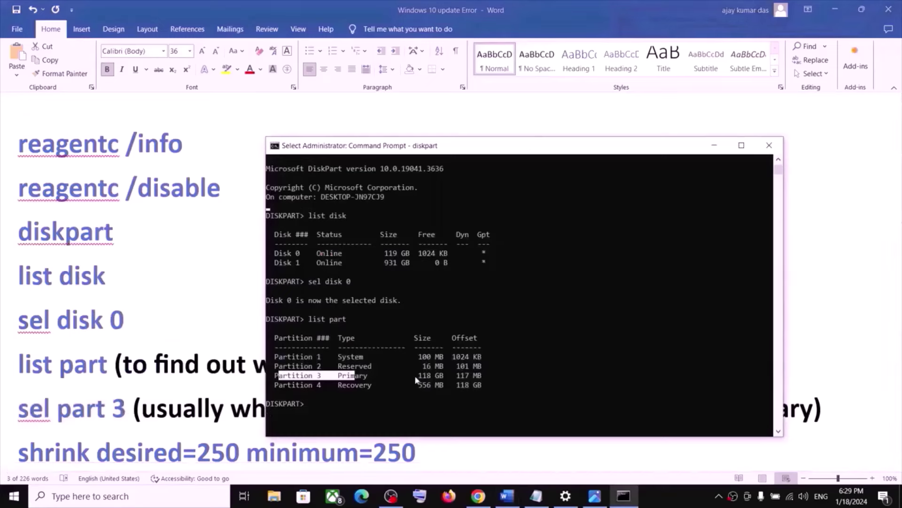
{"action": "left_click", "coordinate": [320, 407]}
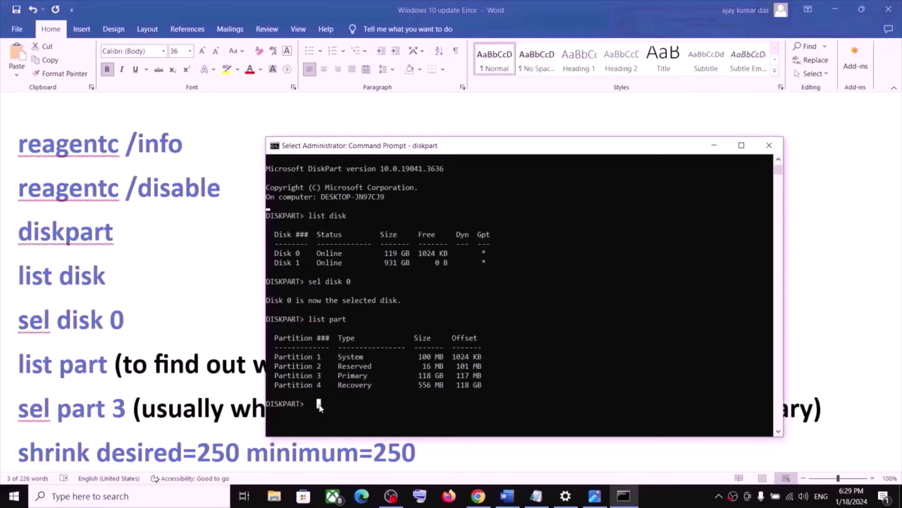
{"action": "type", "text": "sel part 3"}
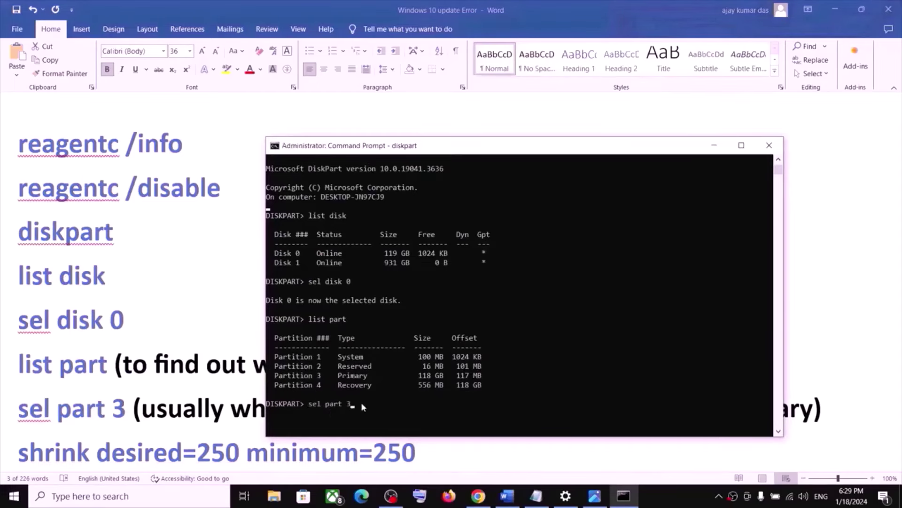
{"action": "key", "text": "Return"}
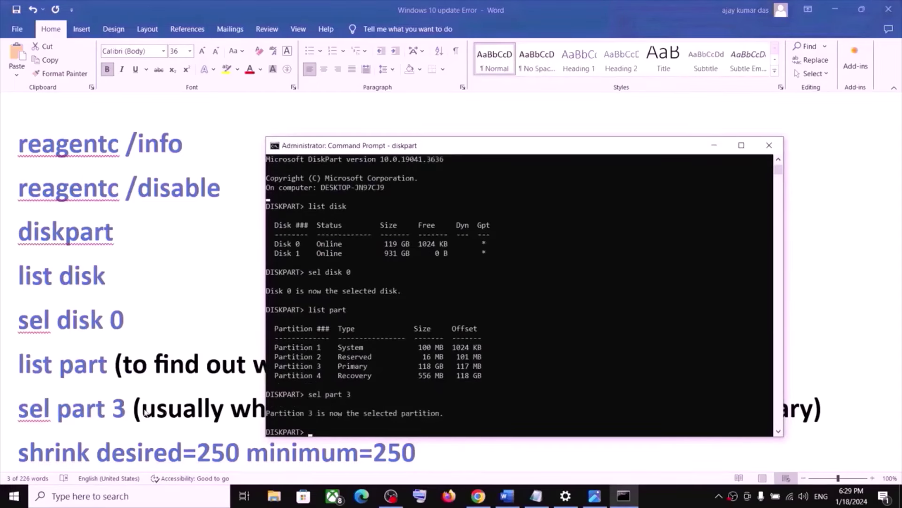
{"action": "key", "text": "alt+Tab"}
{"action": "scroll", "coordinate": [248, 407], "scroll_direction": "down", "scroll_amount": 2}
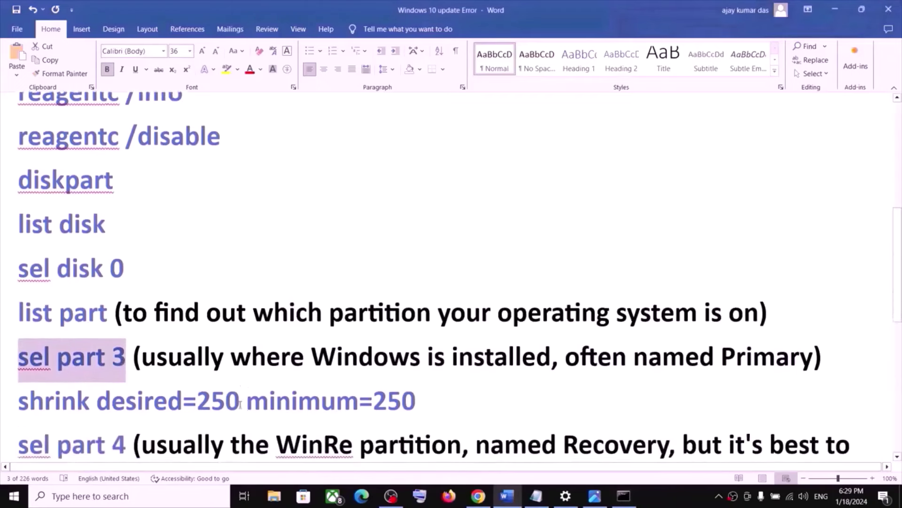
- Run 'shrink desired=250 minimum=250' on partition 3
{"action": "left_click_drag", "start_coordinate": [18, 397], "coordinate": [298, 405]}
{"action": "left_click_drag", "start_coordinate": [362, 403], "coordinate": [392, 400]}
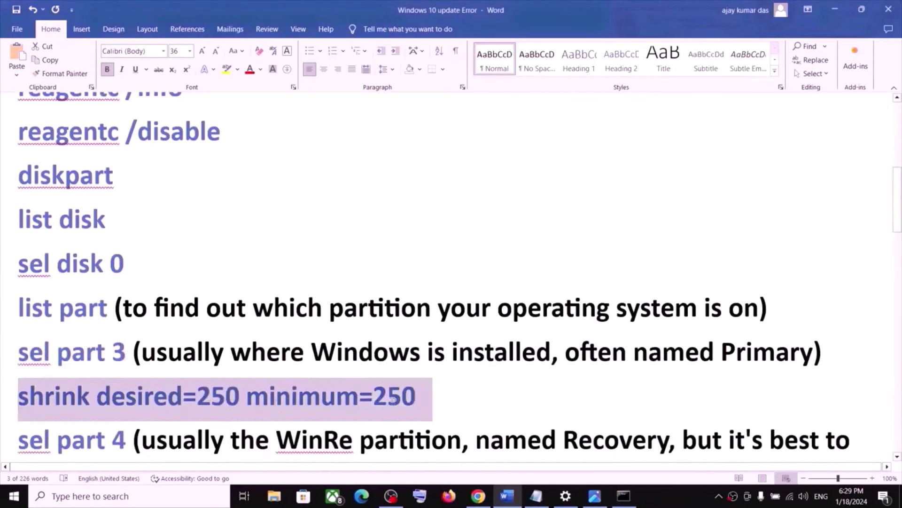
{"action": "key", "text": "ctrl+c"}
{"action": "key", "text": "alt+Tab"}
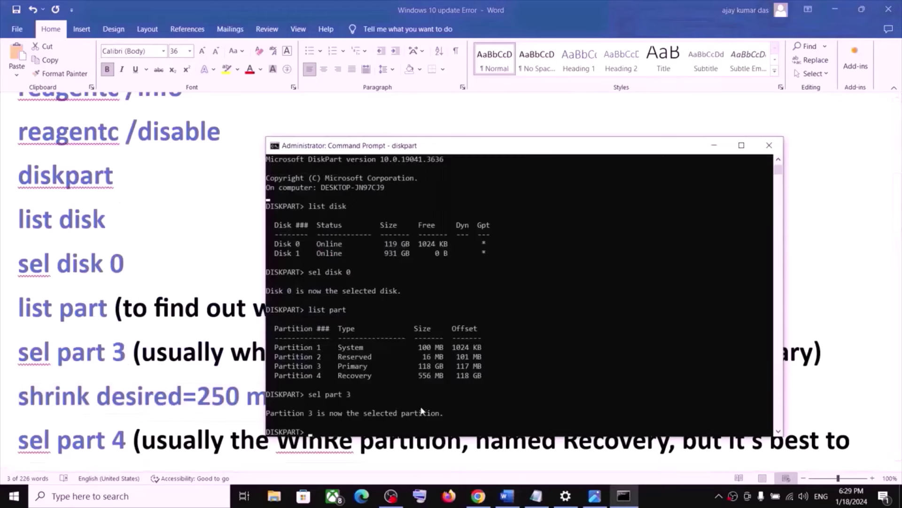
{"action": "right_click", "coordinate": [422, 411]}
{"action": "key", "text": "Return"}
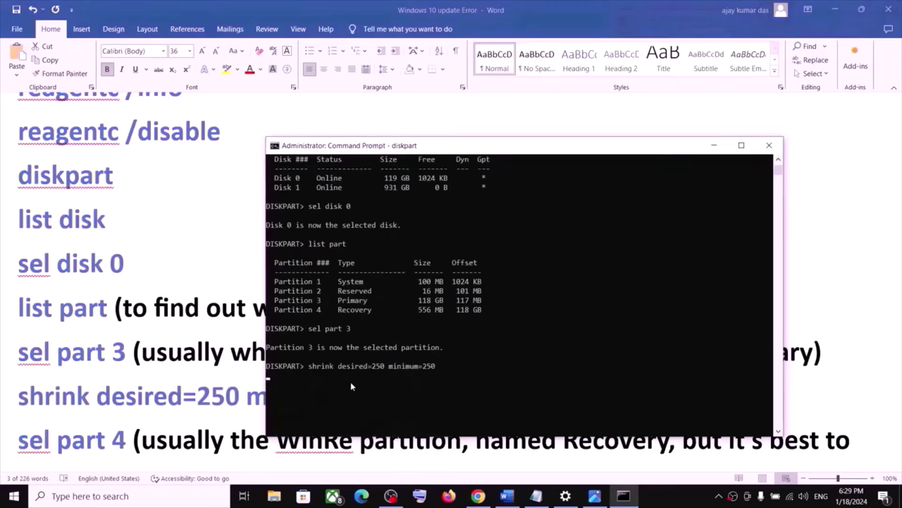
{"action": "left_click", "coordinate": [663, 497]}
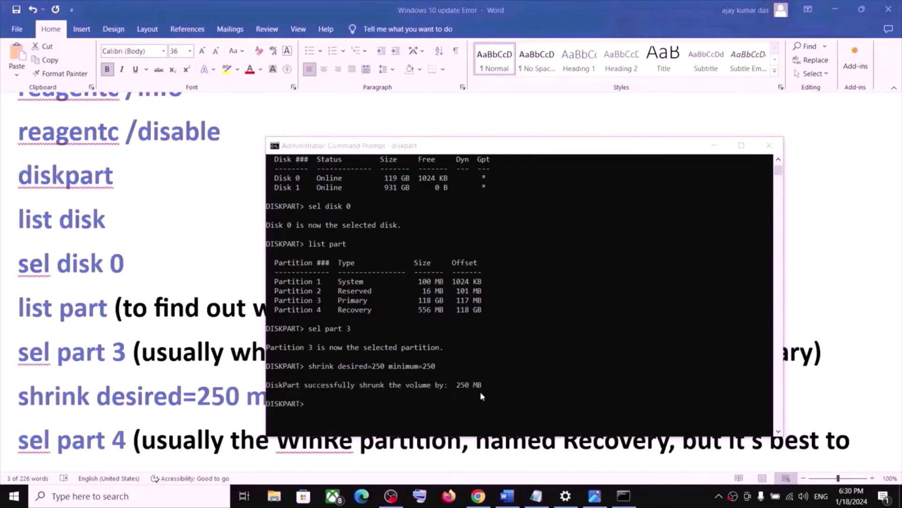
{"action": "left_click", "coordinate": [135, 422]}
{"action": "triple_click", "coordinate": [135, 423]}
- Select the old Recovery partition with 'sel part 4'
{"action": "scroll", "coordinate": [136, 423], "scroll_direction": "down", "scroll_amount": 1}
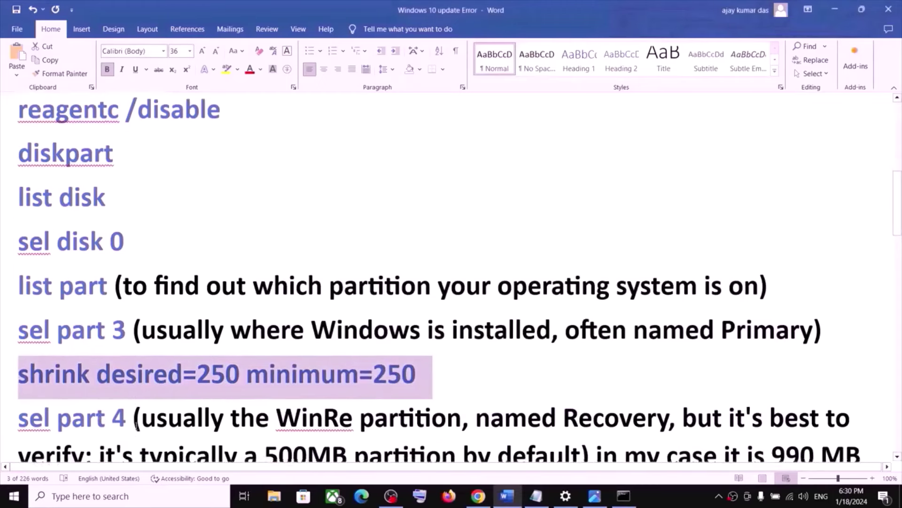
{"action": "left_click_drag", "start_coordinate": [131, 412], "coordinate": [18, 413]}
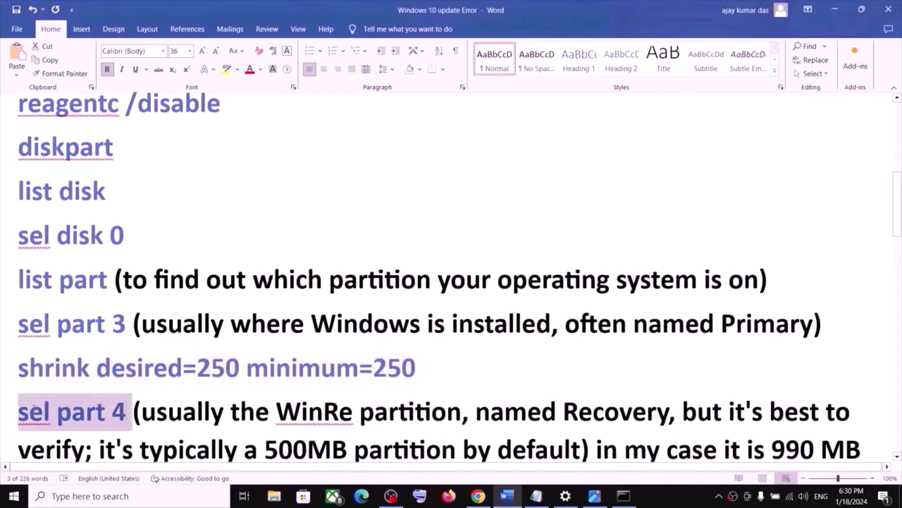
{"action": "scroll", "coordinate": [253, 386], "scroll_direction": "down", "scroll_amount": 1}
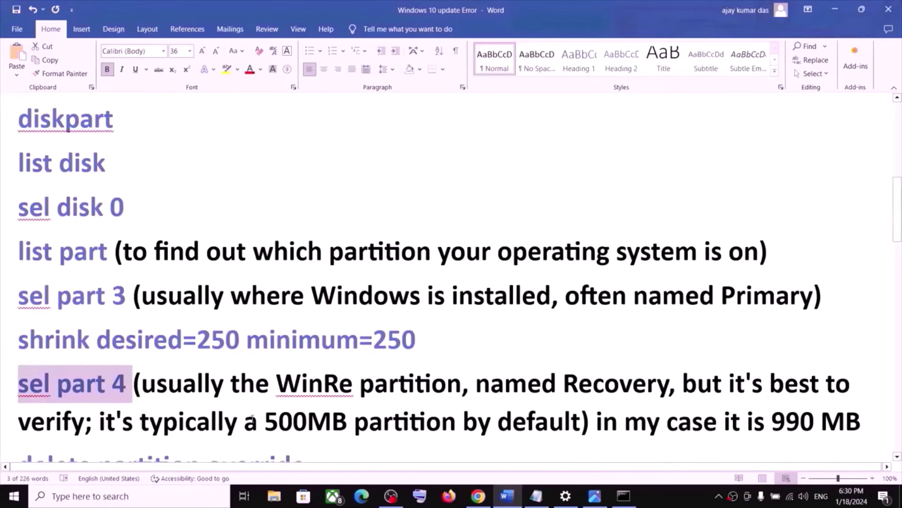
{"action": "scroll", "coordinate": [252, 418], "scroll_direction": "down", "scroll_amount": 1}
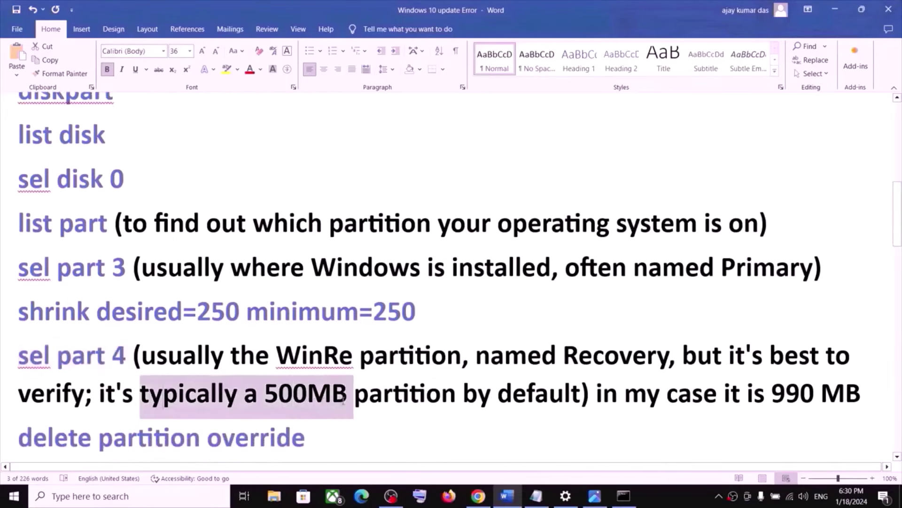
{"action": "left_click_drag", "start_coordinate": [381, 400], "coordinate": [471, 395]}
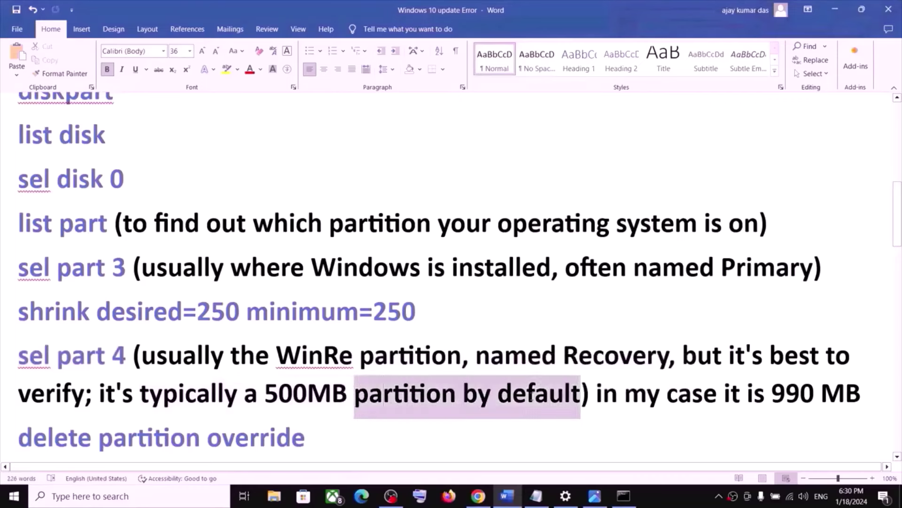
{"action": "left_click", "coordinate": [719, 393]}
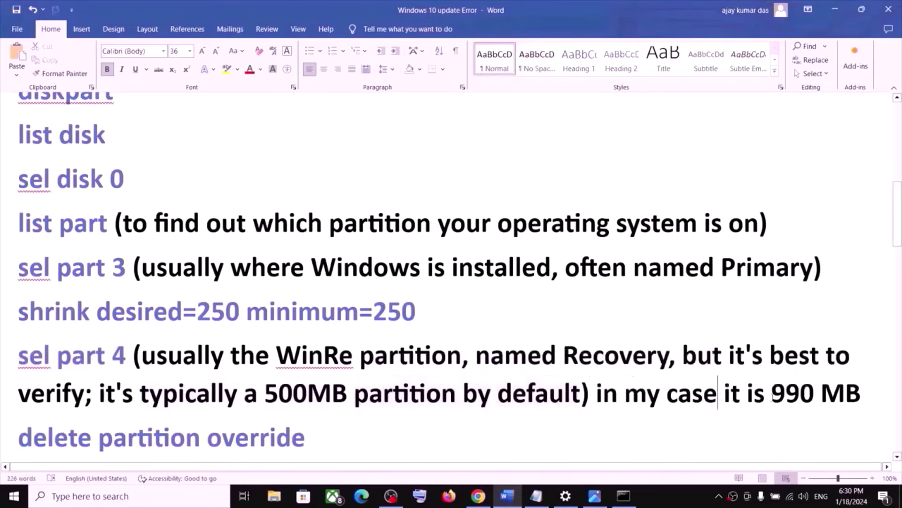
{"action": "left_click", "coordinate": [622, 497]}
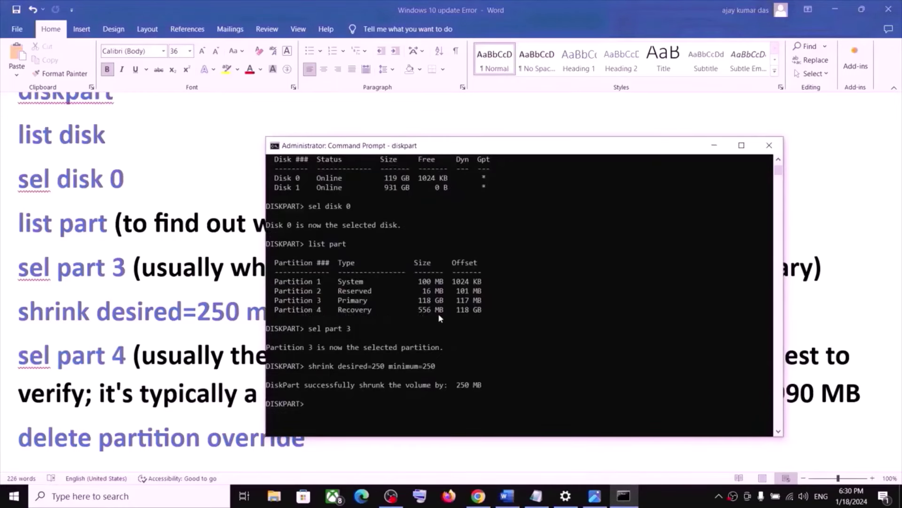
{"action": "key", "text": "alt+Tab"}
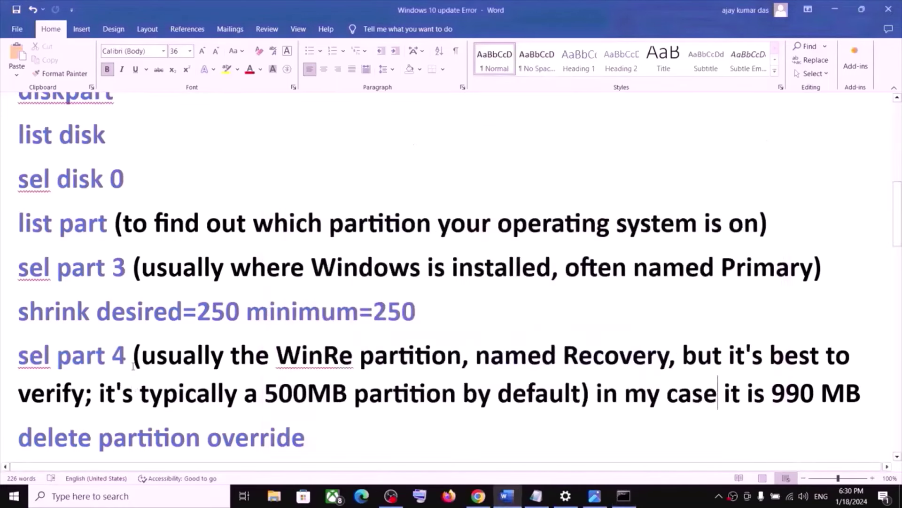
{"action": "left_click_drag", "start_coordinate": [132, 356], "coordinate": [39, 354]}
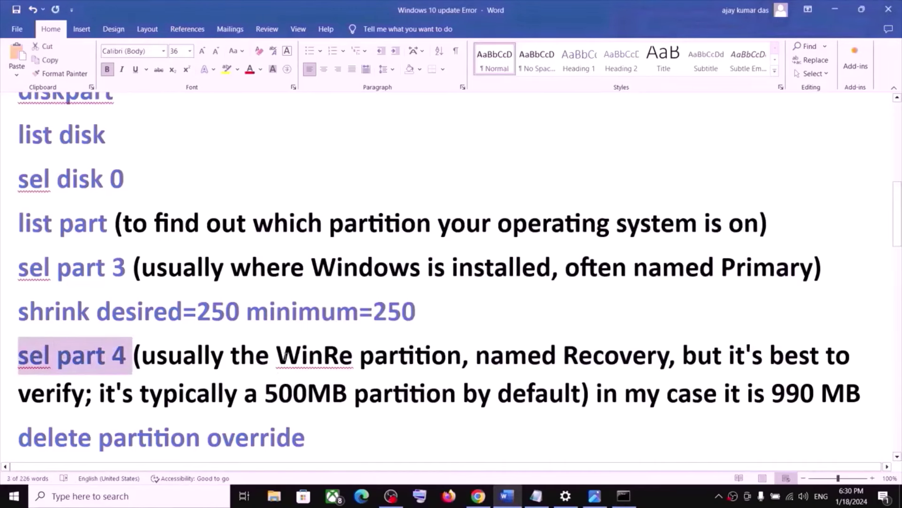
{"action": "left_click_drag", "start_coordinate": [285, 355], "coordinate": [623, 358]}
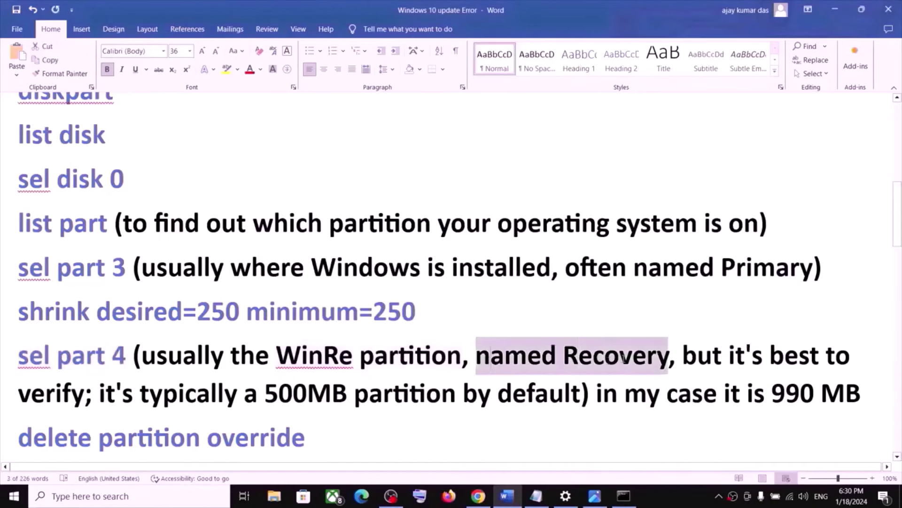
{"action": "key", "text": "alt+Tab"}
{"action": "type", "text": "s"}
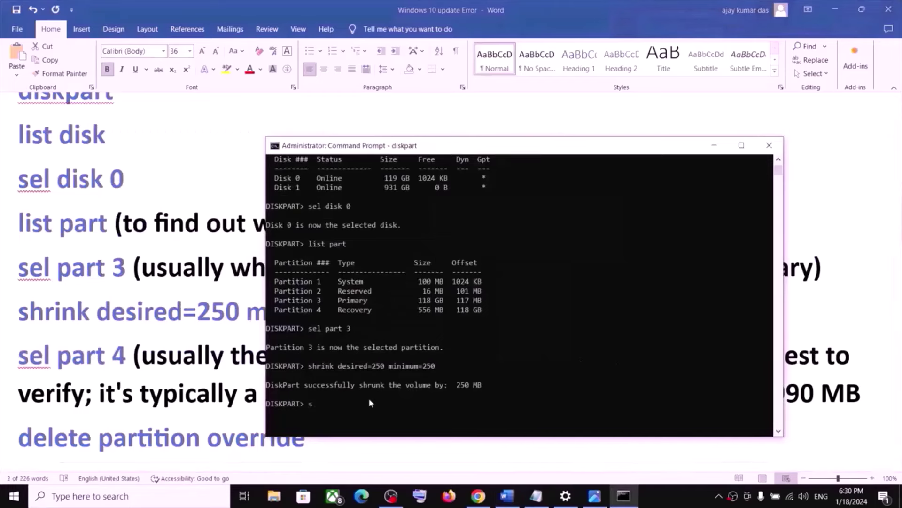
{"action": "type", "text": "el part 4"}
{"action": "key", "text": "Return"}
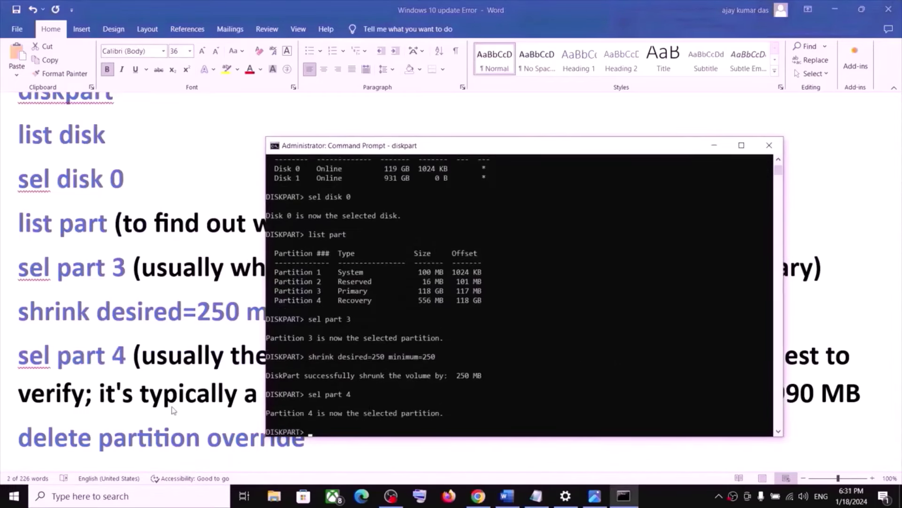
- Delete the Recovery partition with 'delete partition override'
{"action": "key", "text": "alt+Tab"}
{"action": "scroll", "coordinate": [276, 396], "scroll_direction": "down", "scroll_amount": 1}
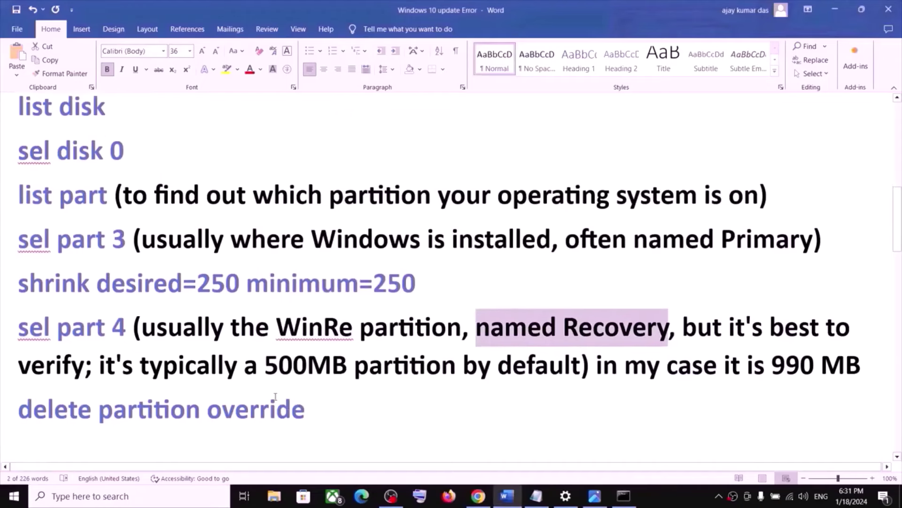
{"action": "scroll", "coordinate": [276, 396], "scroll_direction": "down", "scroll_amount": 1}
{"action": "left_click_drag", "start_coordinate": [308, 383], "coordinate": [51, 389]}
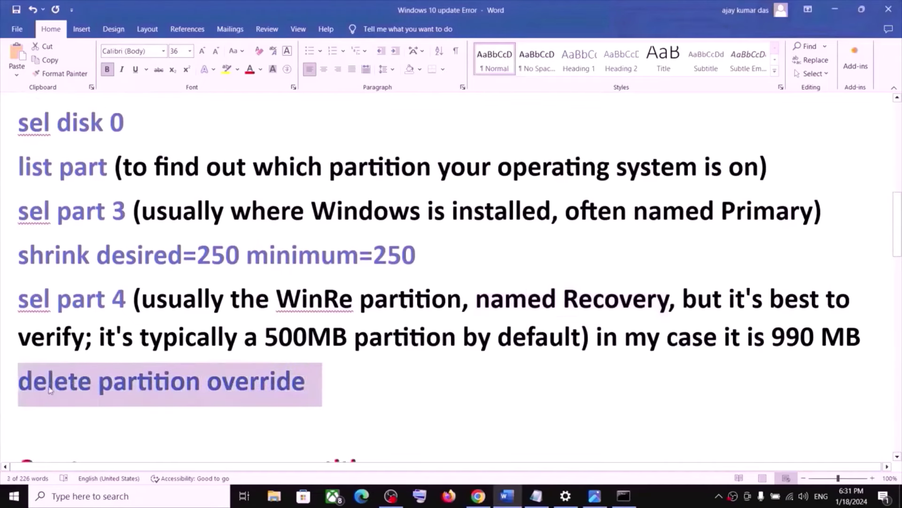
{"action": "key", "text": "ctrl+c"}
{"action": "key", "text": "alt+Tab"}
{"action": "key", "text": "ctrl+v"}
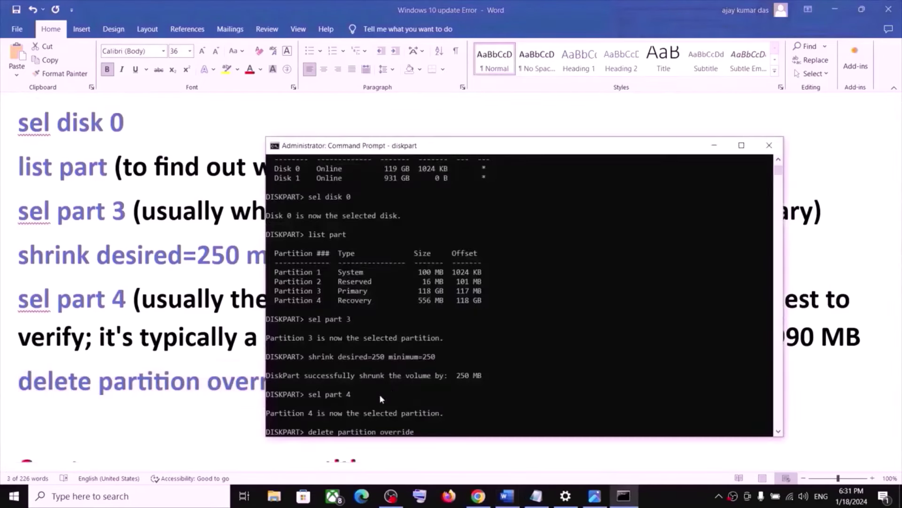
{"action": "key", "text": "Return"}
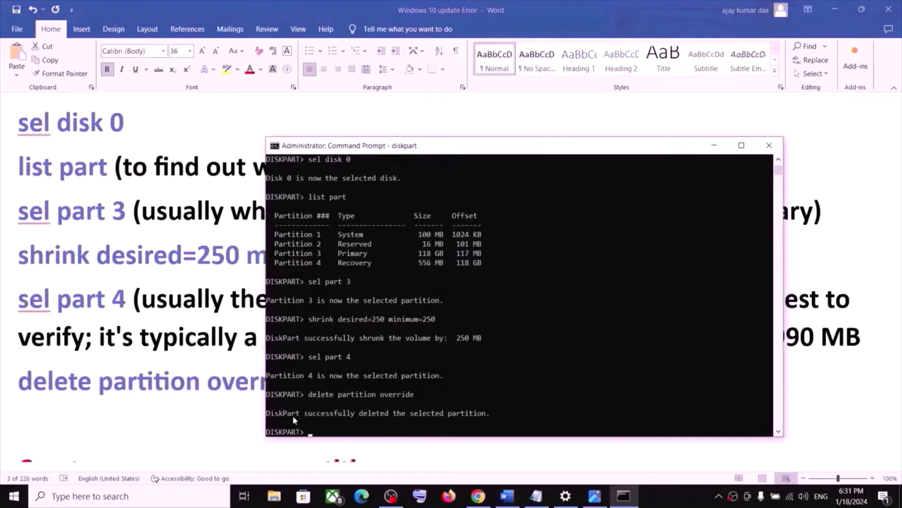
{"action": "key", "text": "alt+Tab"}
- Read the guide's note on checking whether the disk partition style is GPT or MBR
{"action": "scroll", "coordinate": [160, 394], "scroll_direction": "down", "scroll_amount": 2}
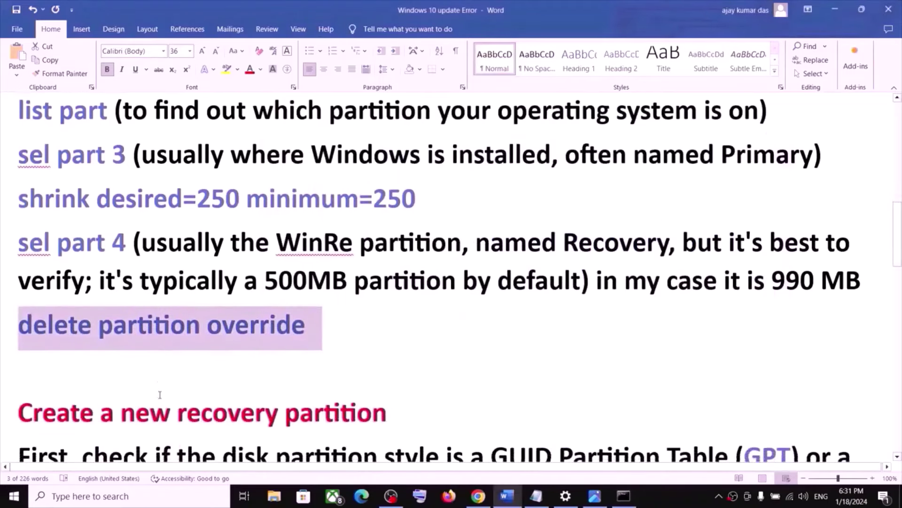
{"action": "scroll", "coordinate": [160, 395], "scroll_direction": "down", "scroll_amount": 2}
{"action": "left_click_drag", "start_coordinate": [79, 378], "coordinate": [362, 380]}
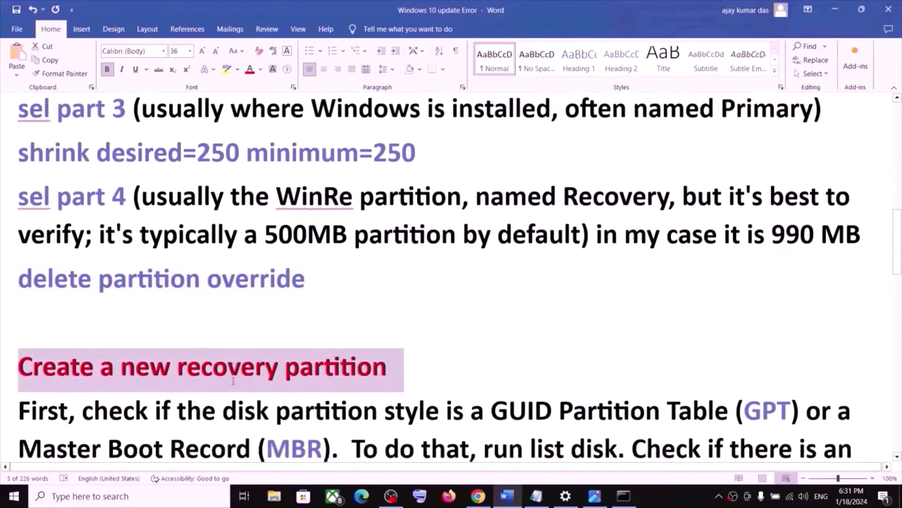
{"action": "scroll", "coordinate": [233, 381], "scroll_direction": "down", "scroll_amount": 4}
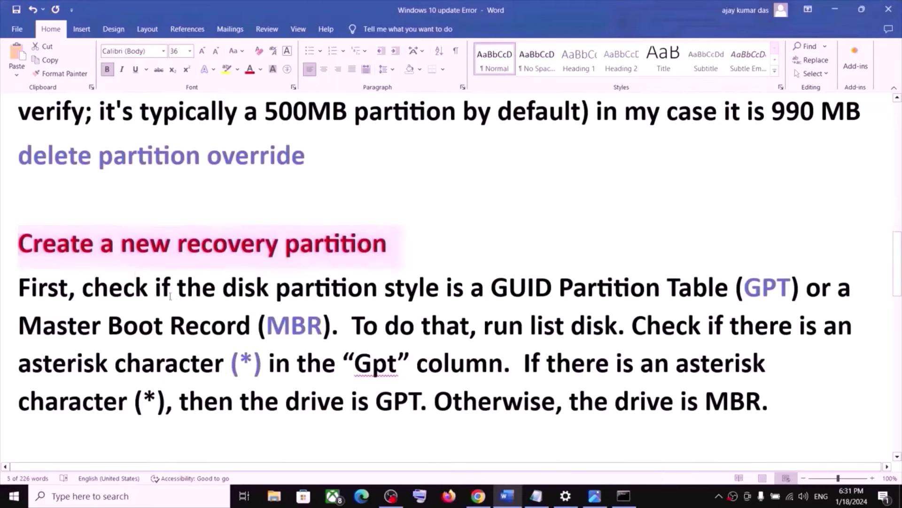
{"action": "left_click_drag", "start_coordinate": [170, 295], "coordinate": [376, 295]}
{"action": "left_click", "coordinate": [222, 289]}
{"action": "left_click_drag", "start_coordinate": [221, 289], "coordinate": [791, 295]}
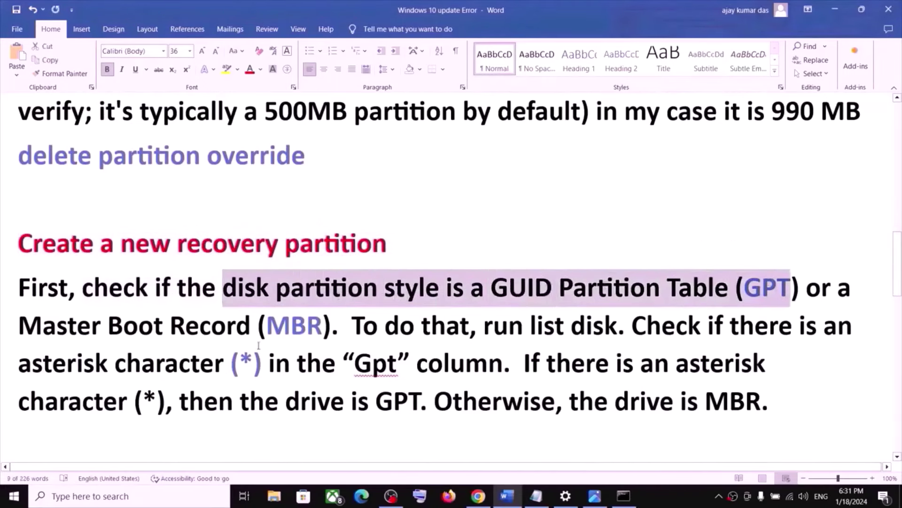
{"action": "double_click", "coordinate": [294, 326]}
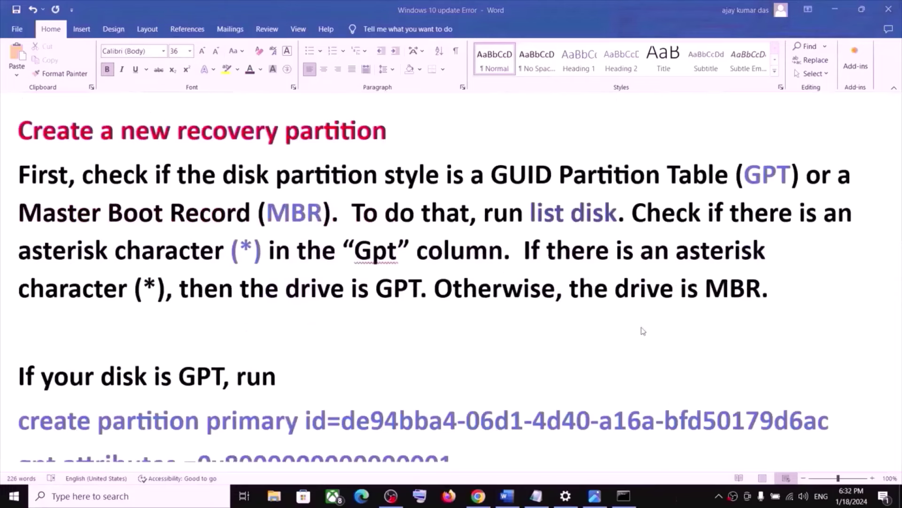
{"action": "left_click_drag", "start_coordinate": [531, 212], "coordinate": [617, 213]}
- Run 'list disk' and confirm Disk 0 is GPT by the asterisk in the Gpt column
{"action": "key", "text": "alt+Tab"}
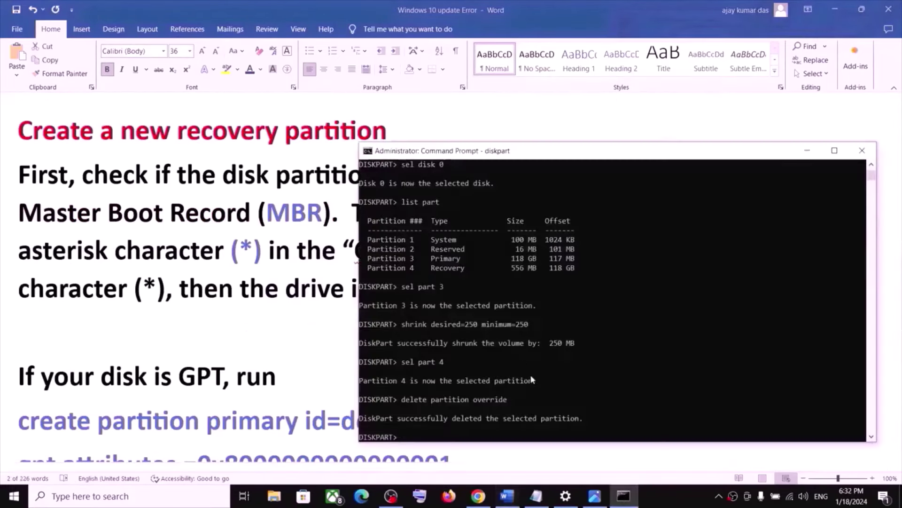
{"action": "key", "text": "ctrl+v"}
{"action": "key", "text": "Return"}
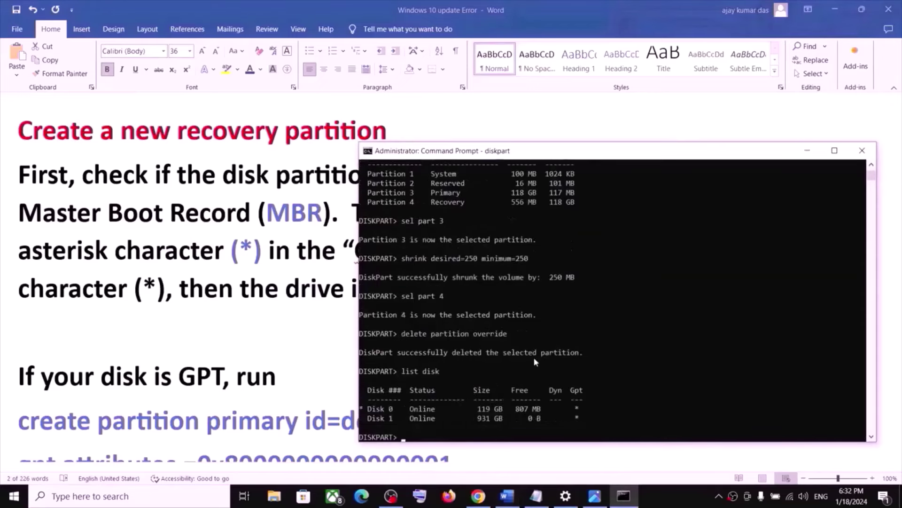
{"action": "left_click_drag", "start_coordinate": [579, 158], "coordinate": [581, 100]}
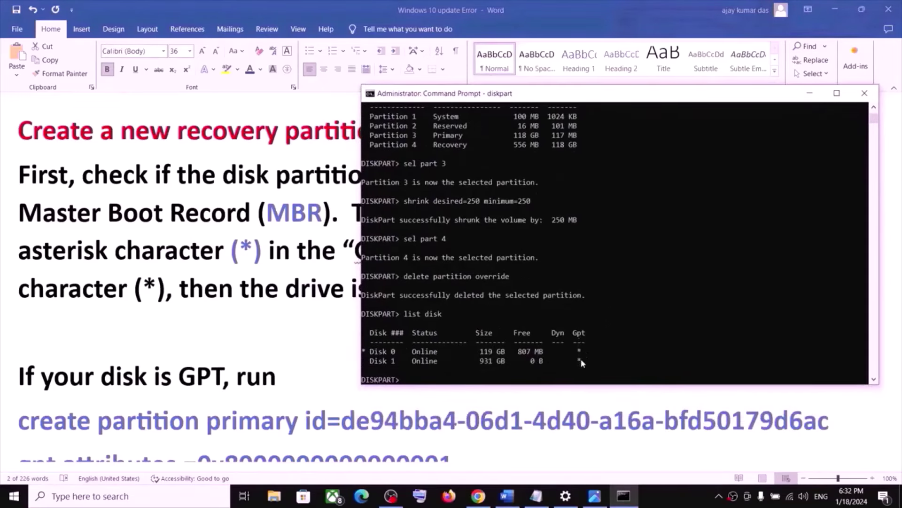
{"action": "key", "text": "alt+Tab"}
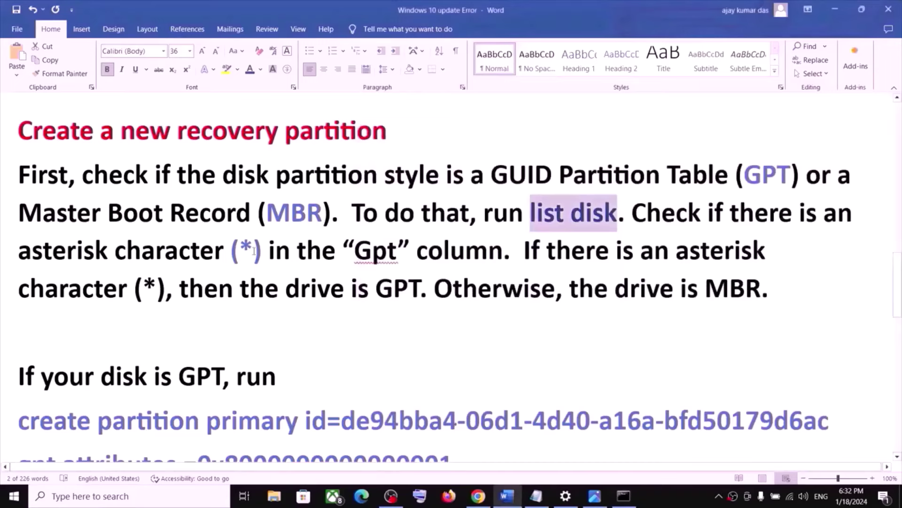
{"action": "left_click_drag", "start_coordinate": [240, 245], "coordinate": [254, 245]}
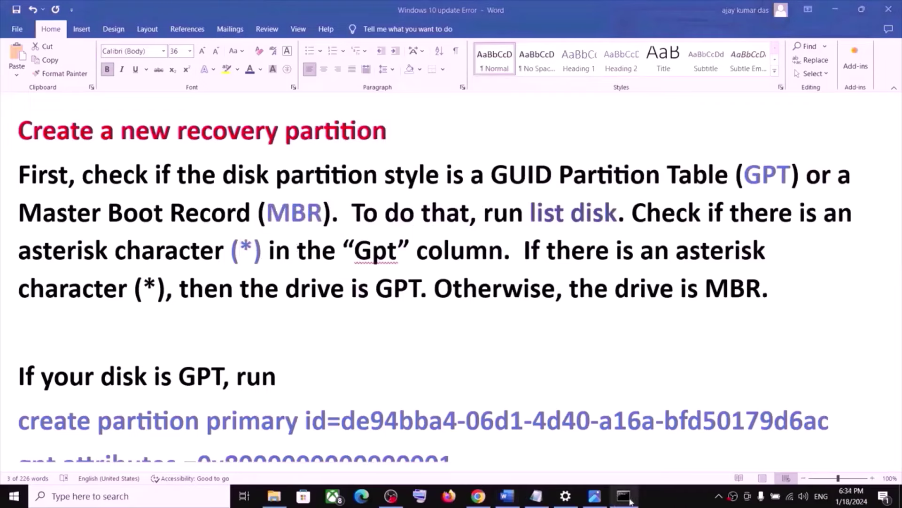
{"action": "left_click", "coordinate": [624, 496]}
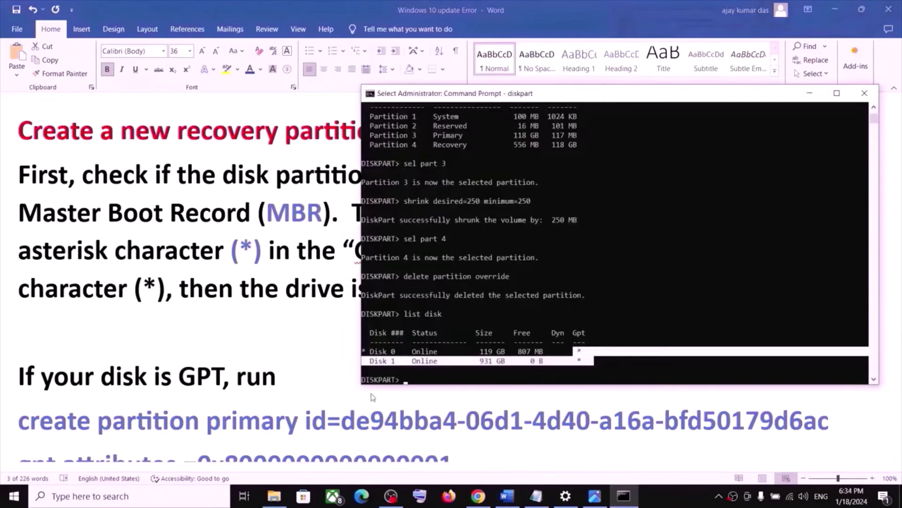
{"action": "key", "text": "alt+Tab"}
- Copy the GPT 'create partition primary id=de94bba4-06d1-4d40-a16a-bfd50179d6ac' command for diskpart
{"action": "scroll", "coordinate": [94, 324], "scroll_direction": "down", "scroll_amount": 2}
{"action": "scroll", "coordinate": [94, 323], "scroll_direction": "down", "scroll_amount": 1}
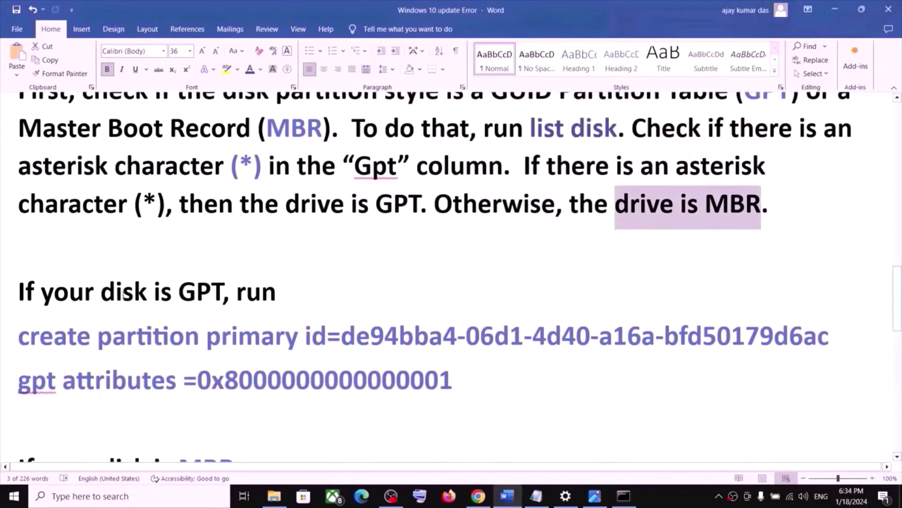
{"action": "left_click_drag", "start_coordinate": [203, 302], "coordinate": [103, 294]}
{"action": "scroll", "coordinate": [592, 322], "scroll_direction": "down", "scroll_amount": 1}
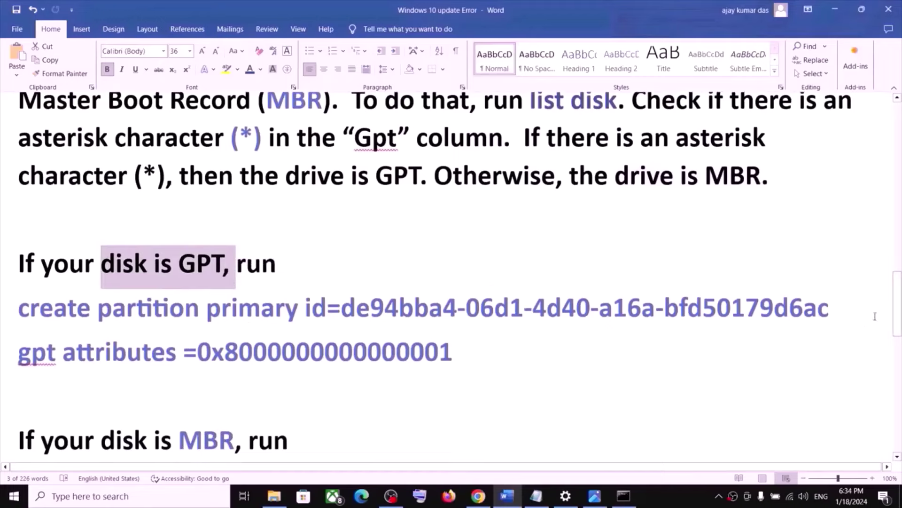
{"action": "left_click_drag", "start_coordinate": [835, 309], "coordinate": [21, 309]}
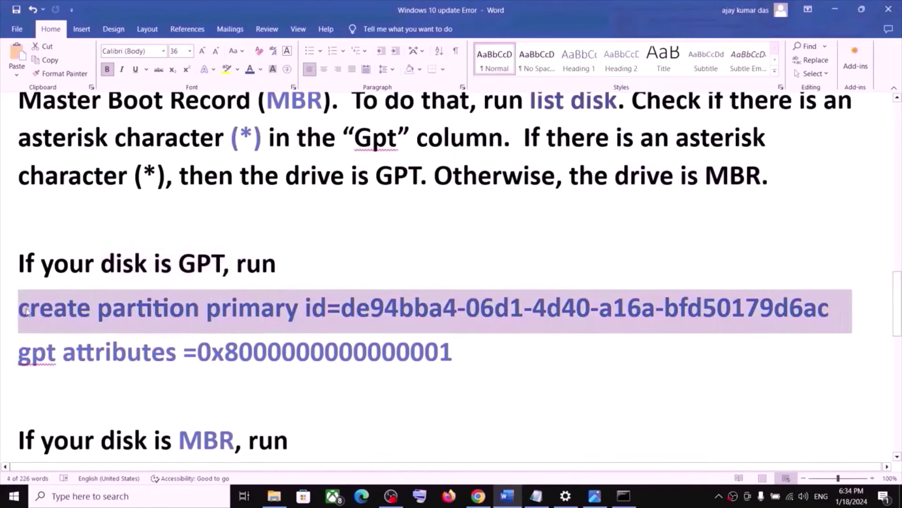
{"action": "key", "text": "ctrl+c"}
{"action": "left_click", "coordinate": [624, 496]}
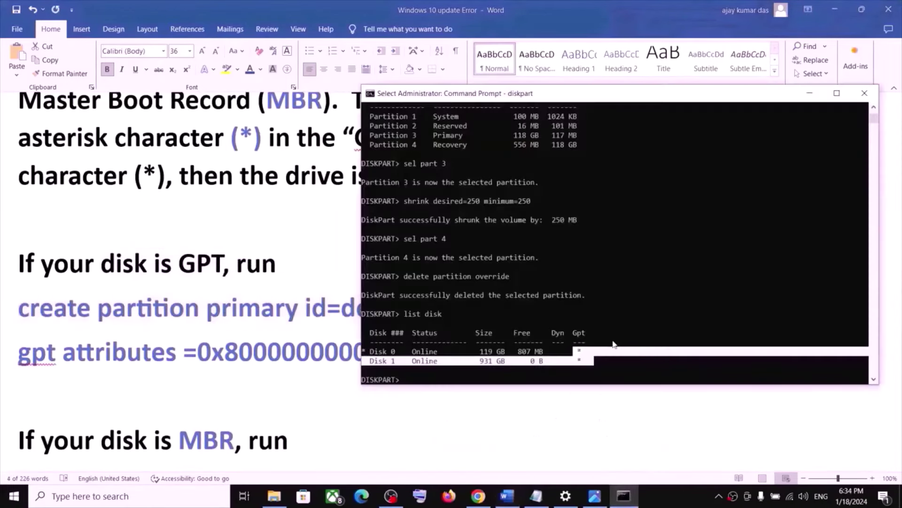
{"action": "left_click", "coordinate": [553, 362]}
{"action": "right_click", "coordinate": [430, 380]}
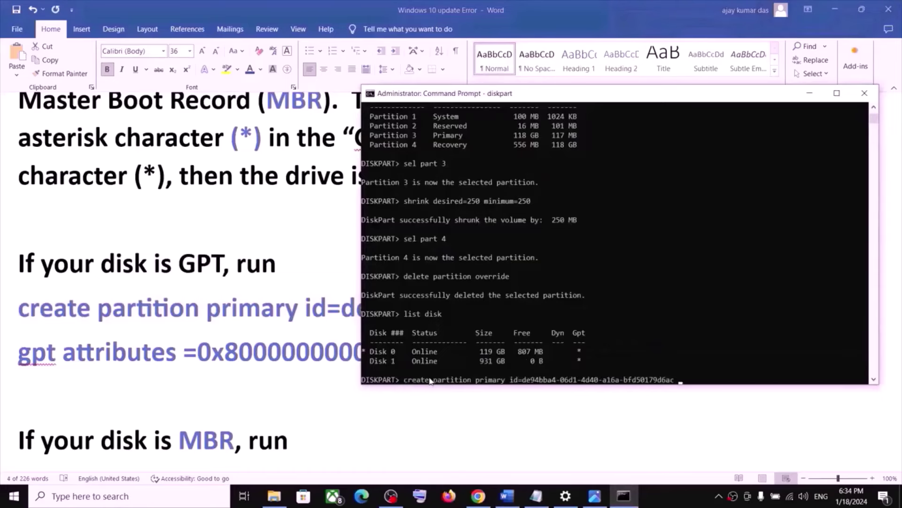
{"action": "key", "text": "Return"}
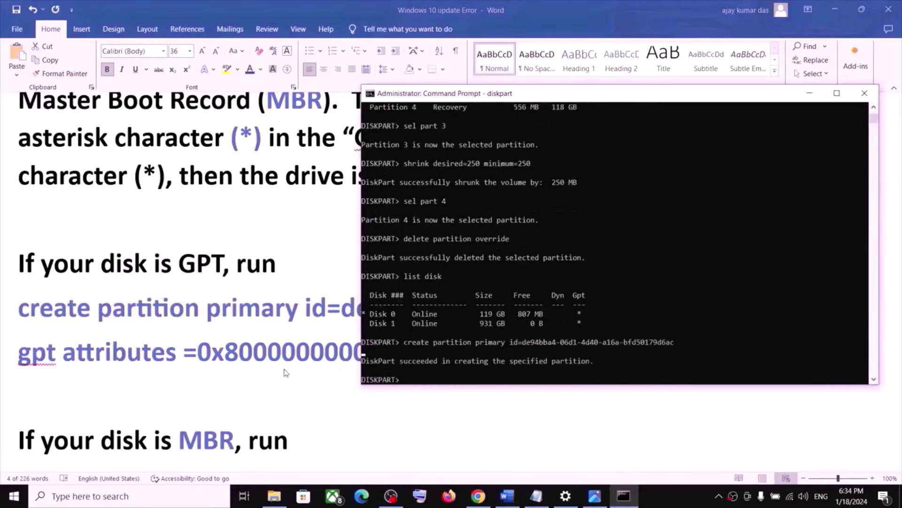
{"action": "left_click", "coordinate": [210, 361]}
{"action": "left_click_drag", "start_coordinate": [461, 359], "coordinate": [18, 354]}
{"action": "key", "text": "alt+Tab"}
{"action": "right_click", "coordinate": [553, 372]}
{"action": "key", "text": "Return"}
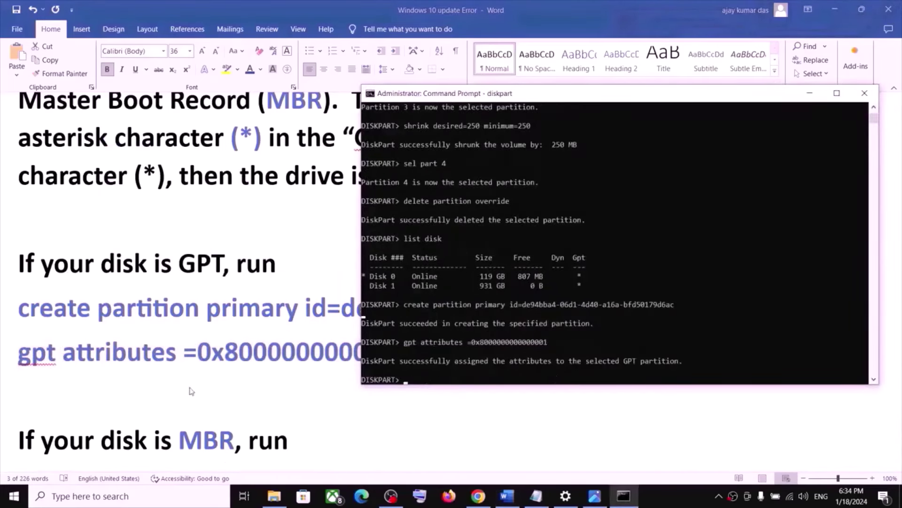
{"action": "key", "text": "alt+Tab"}
- Select the 'format quick fs=ntfs label="Windows RE tools"' line in the Word guide
{"action": "scroll", "coordinate": [199, 375], "scroll_direction": "down", "scroll_amount": 2}
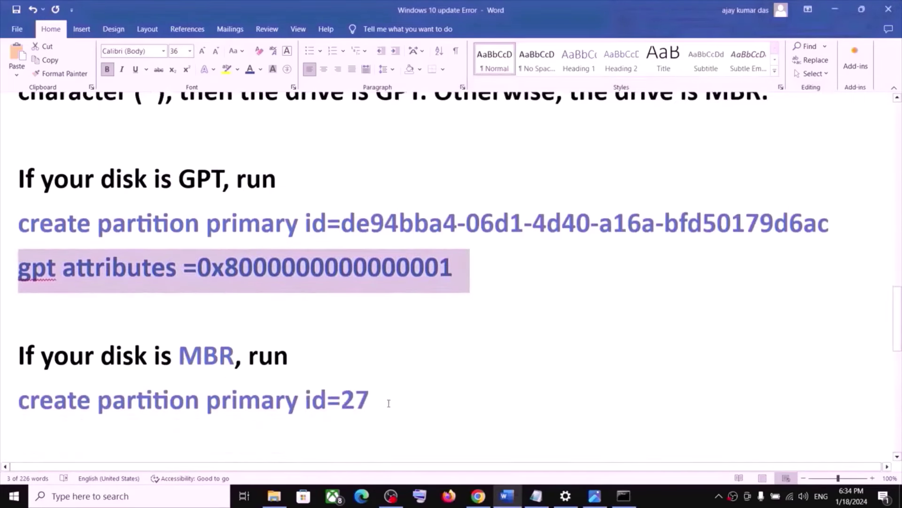
{"action": "left_click_drag", "start_coordinate": [389, 403], "coordinate": [18, 403]}
{"action": "scroll", "coordinate": [332, 320], "scroll_direction": "down", "scroll_amount": 2}
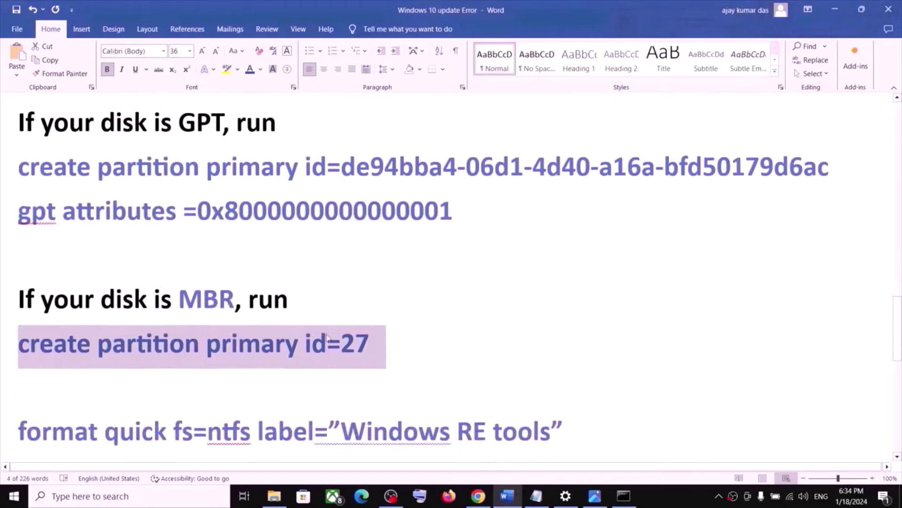
{"action": "scroll", "coordinate": [320, 275], "scroll_direction": "down", "scroll_amount": 1}
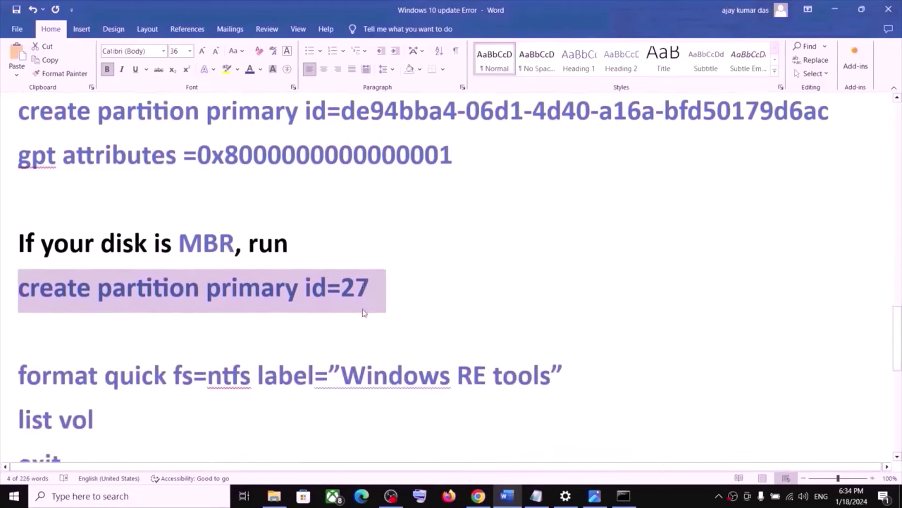
{"action": "left_click", "coordinate": [350, 305]}
{"action": "scroll", "coordinate": [402, 282], "scroll_direction": "down", "scroll_amount": 2}
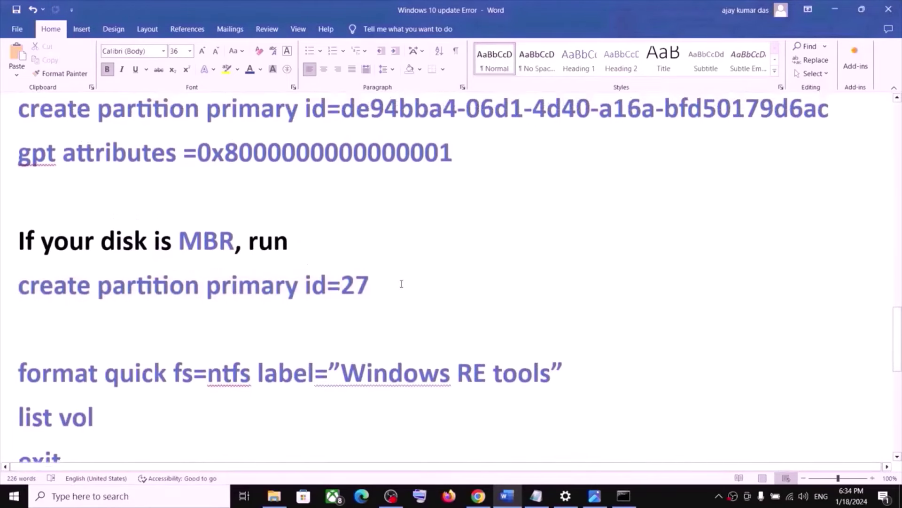
{"action": "scroll", "coordinate": [38, 296], "scroll_direction": "down", "scroll_amount": 2}
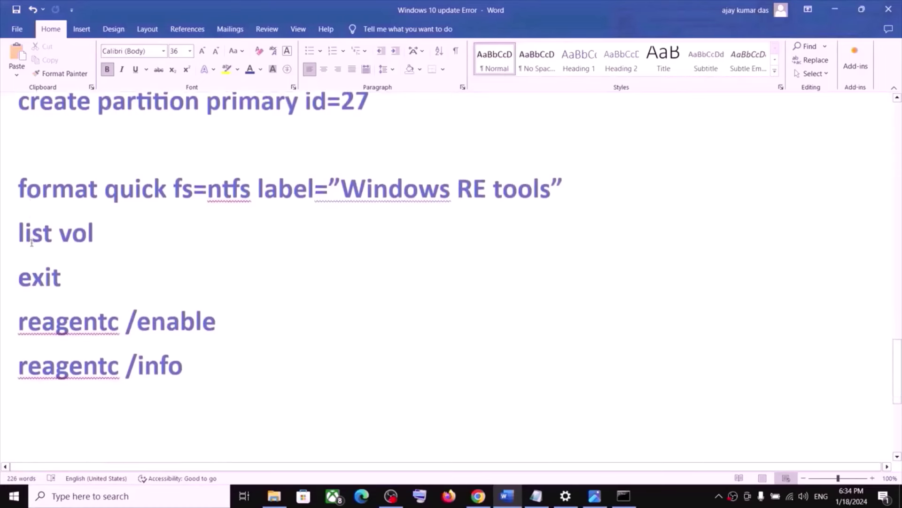
{"action": "left_click_drag", "start_coordinate": [20, 172], "coordinate": [188, 359]}
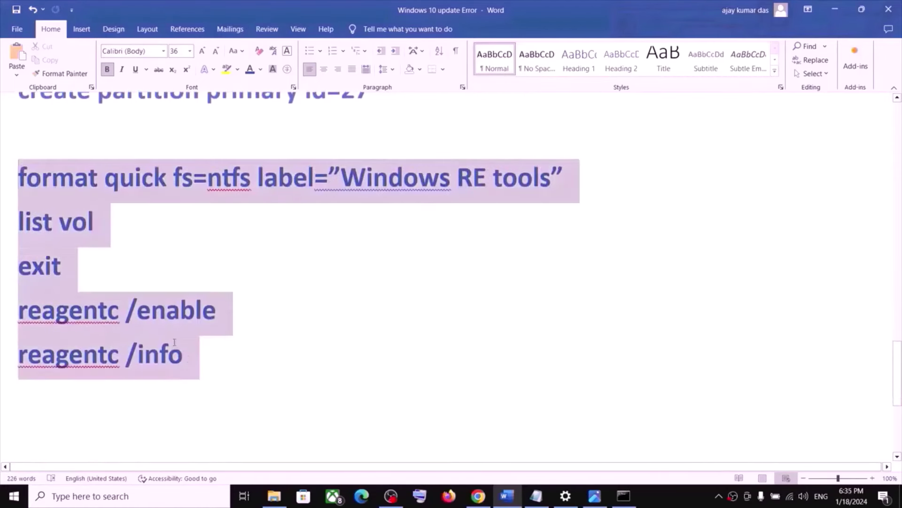
{"action": "left_click", "coordinate": [72, 221]}
{"action": "left_click", "coordinate": [215, 181]}
{"action": "triple_click", "coordinate": [214, 181]}
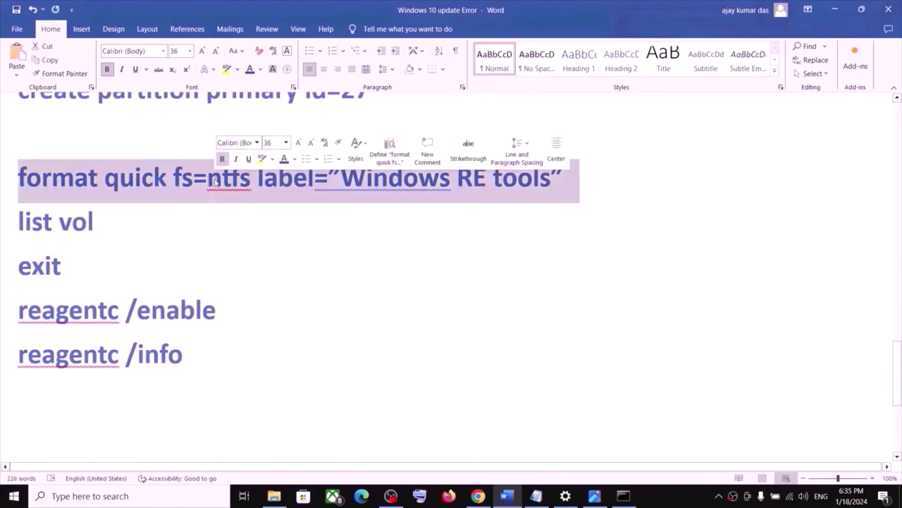
{"action": "double_click", "coordinate": [216, 182]}
{"action": "triple_click", "coordinate": [215, 183]}
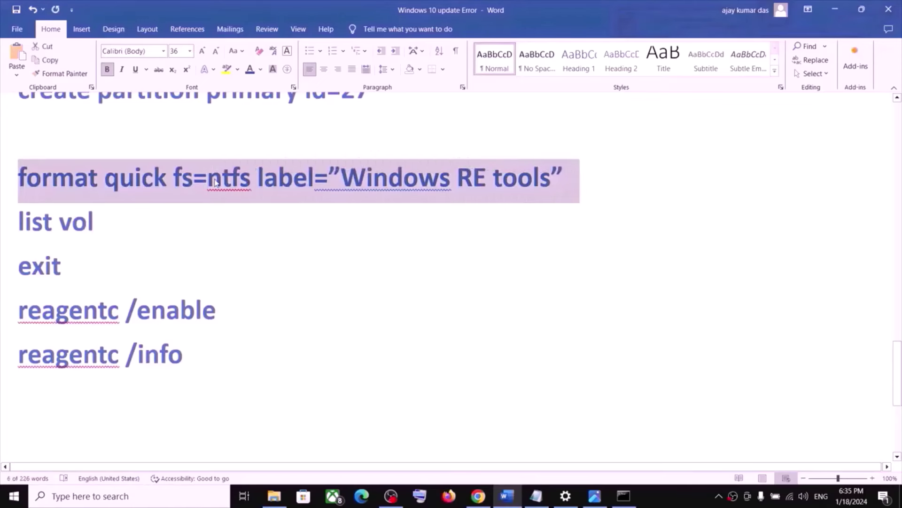
- Run the format command in DiskPart to format the new recovery volume
{"action": "key", "text": "ctrl+c"}
{"action": "key", "text": "alt+Tab"}
{"action": "right_click", "coordinate": [507, 340]}
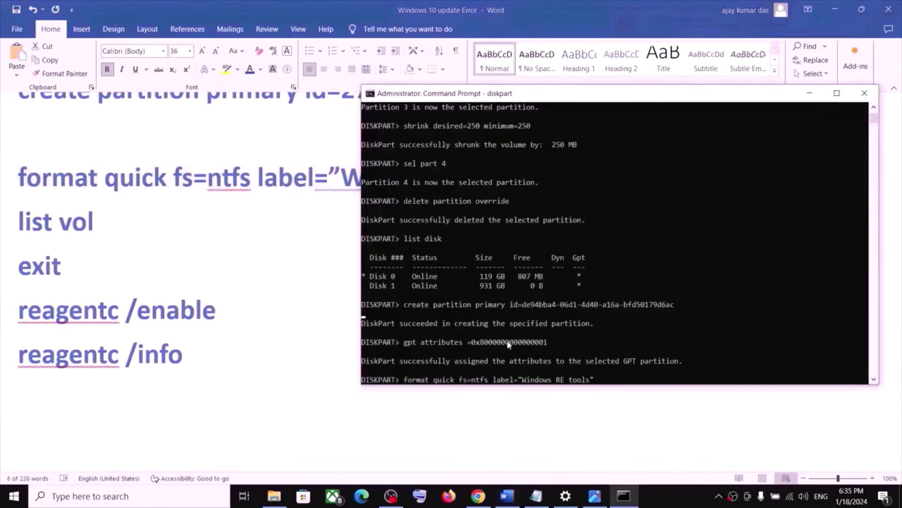
{"action": "key", "text": "Return"}
{"action": "key", "text": "alt+Tab"}
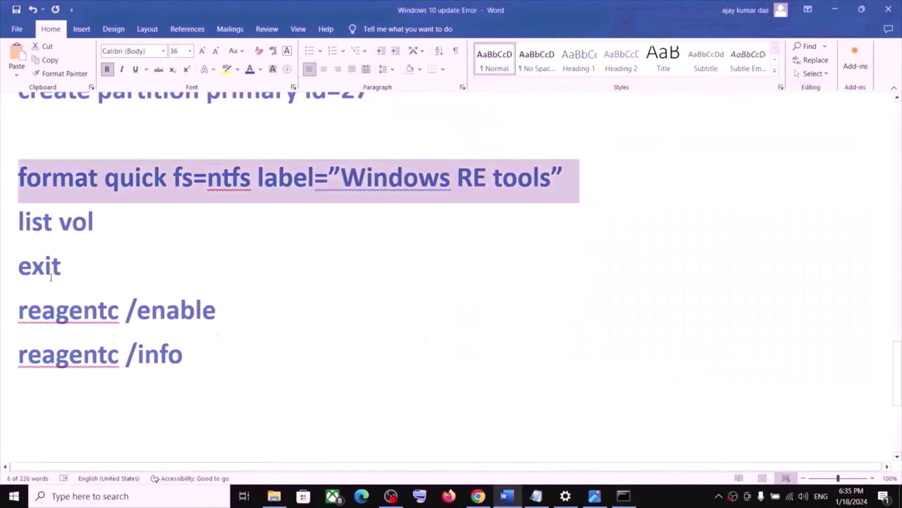
- Run list vol to confirm the new 807 MB Windows RE volume
{"action": "triple_click", "coordinate": [53, 224]}
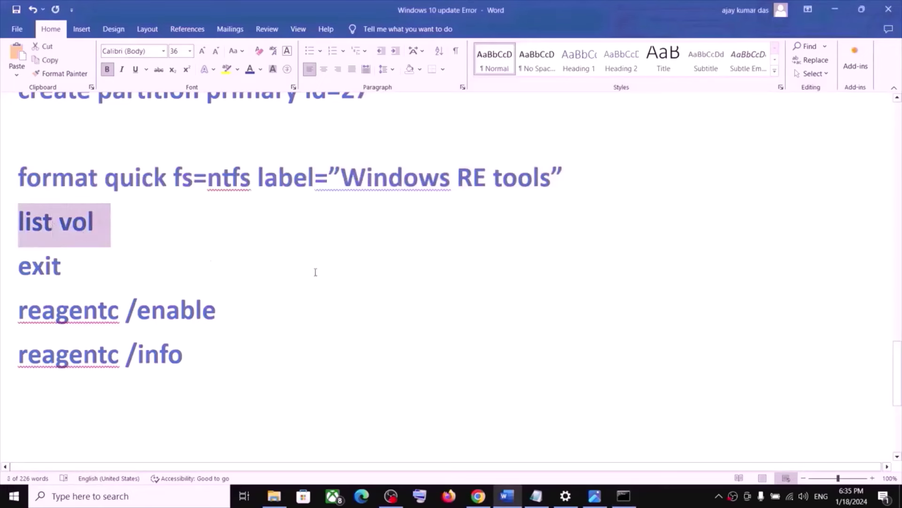
{"action": "key", "text": "ctrl+c"}
{"action": "key", "text": "alt+Tab"}
{"action": "right_click", "coordinate": [402, 403]}
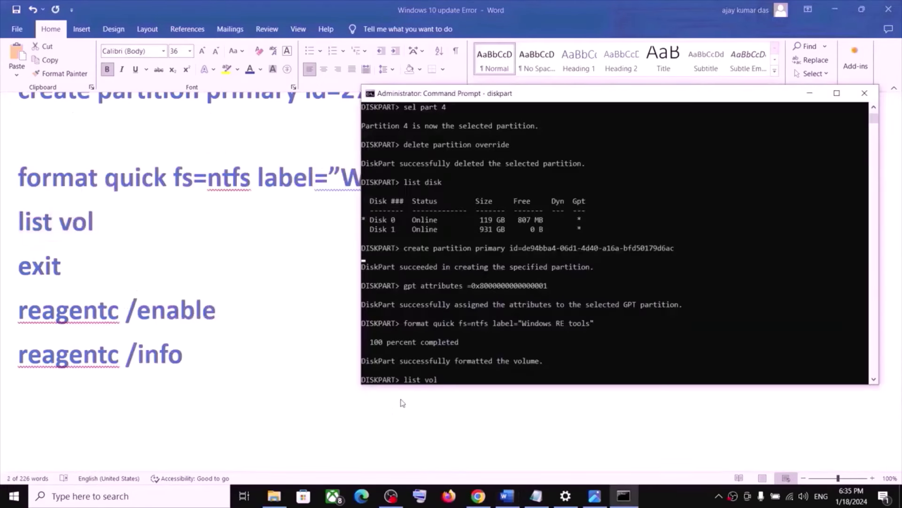
{"action": "key", "text": "Return"}
{"action": "key", "text": "alt+Tab"}
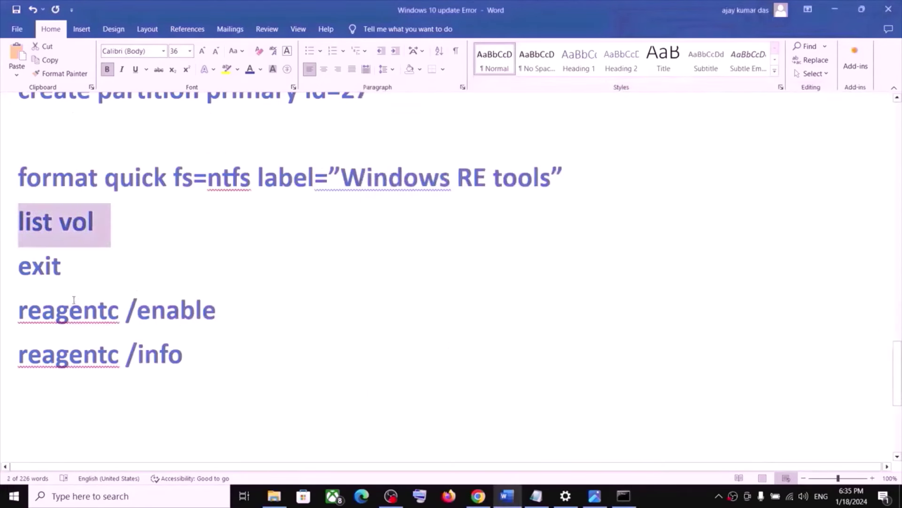
- Leave DiskPart with exit, returning to C:\WINDOWS\system32
{"action": "triple_click", "coordinate": [44, 268]}
{"action": "key", "text": "ctrl+c"}
{"action": "key", "text": "alt+Tab"}
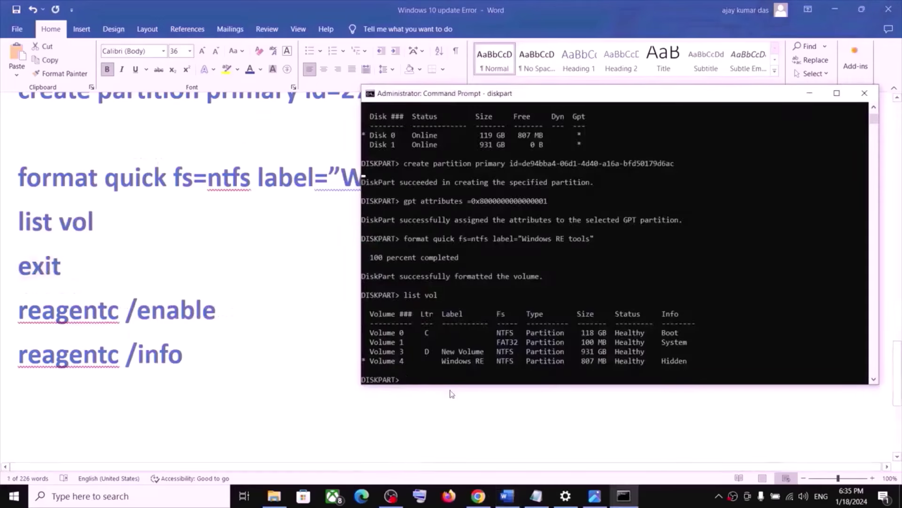
{"action": "key", "text": "ctrl+v"}
{"action": "key", "text": "Return"}
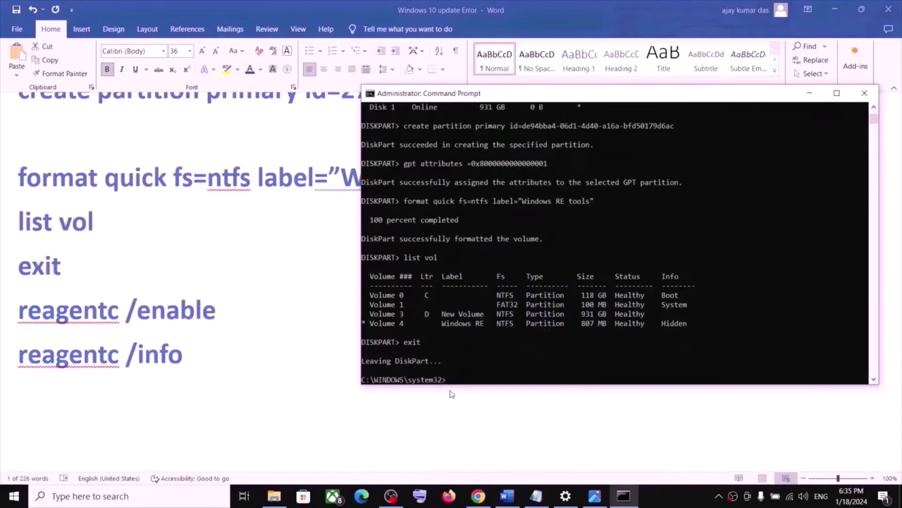
{"action": "key", "text": "alt+Tab"}
- Run reagentc /enable in Command Prompt to re-enable WinRE
{"action": "triple_click", "coordinate": [117, 314]}
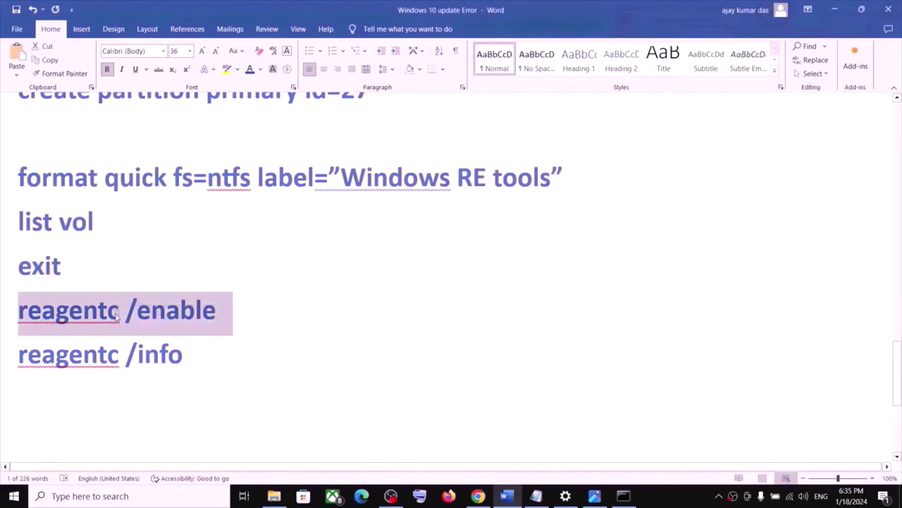
{"action": "key", "text": "ctrl+c"}
{"action": "key", "text": "alt+Tab"}
{"action": "right_click", "coordinate": [450, 383]}
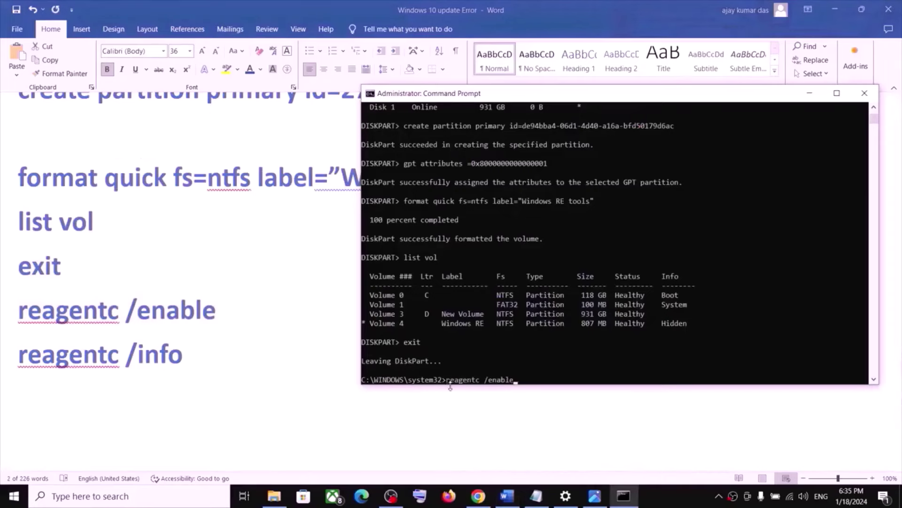
{"action": "key", "text": "Return"}
{"action": "key", "text": "alt+Tab"}
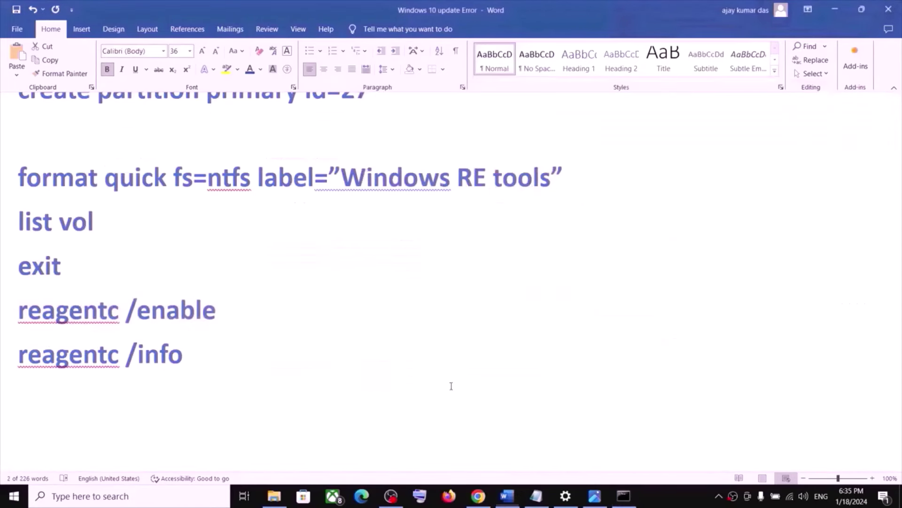
{"action": "triple_click", "coordinate": [83, 356]}
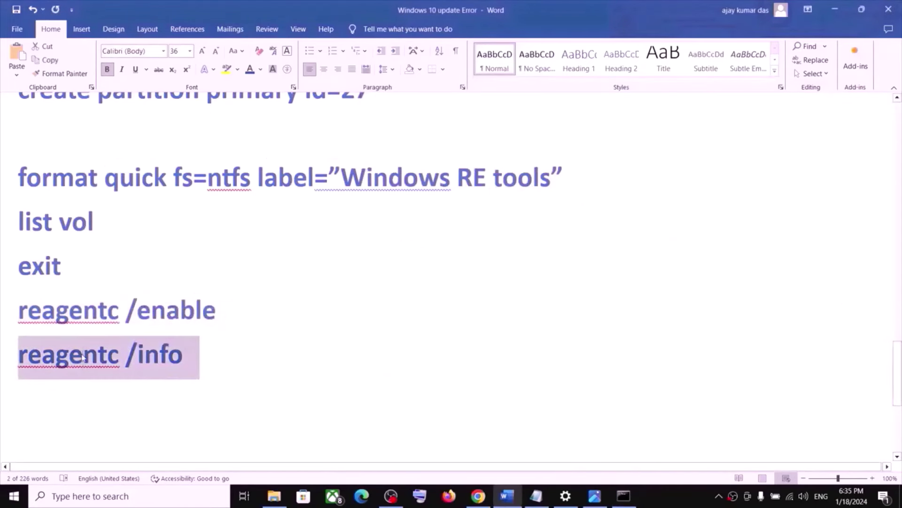
- Let reagentc /enable finish, then reselect the reagentc /info command line in Word
{"action": "key", "text": "ctrl+c"}
{"action": "key", "text": "alt+Tab"}
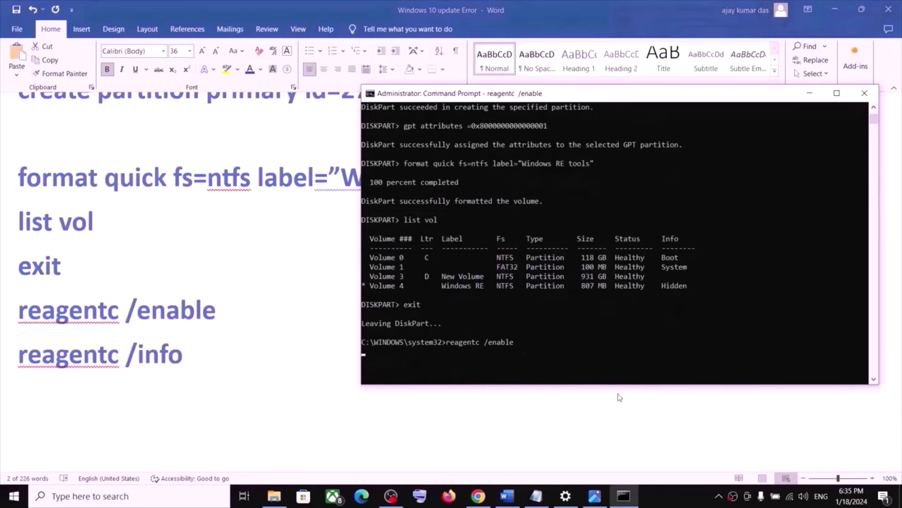
{"action": "left_click", "coordinate": [670, 496]}
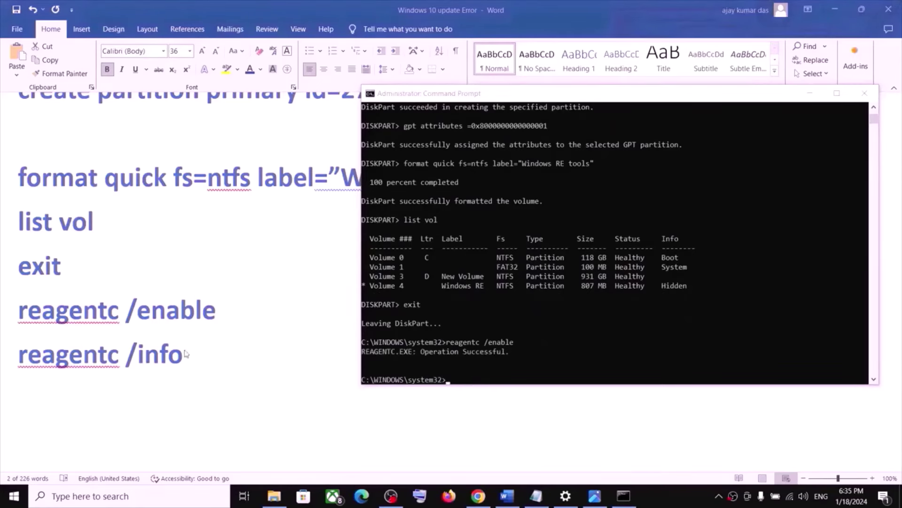
{"action": "double_click", "coordinate": [57, 352]}
{"action": "left_click", "coordinate": [85, 357]}
{"action": "left_click_drag", "start_coordinate": [83, 358], "coordinate": [183, 357]}
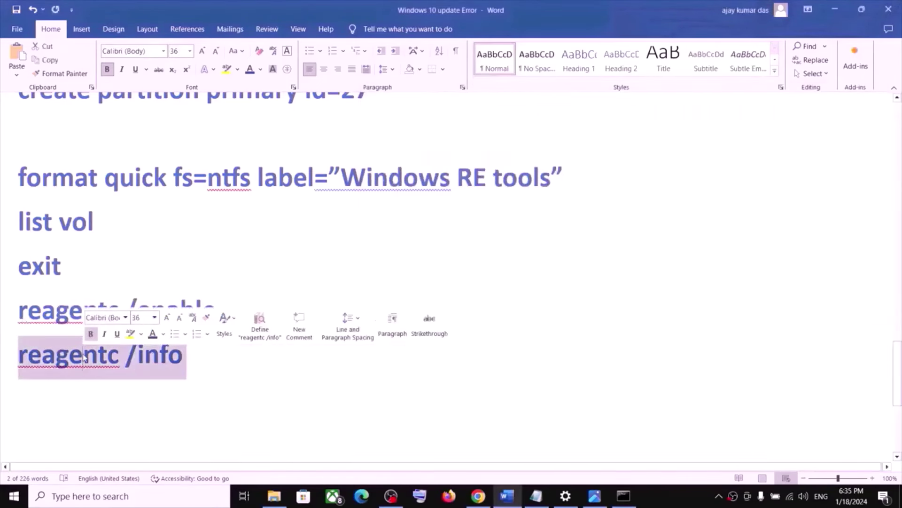
{"action": "double_click", "coordinate": [84, 358]}
{"action": "left_click", "coordinate": [83, 358]}
{"action": "triple_click", "coordinate": [83, 358]}
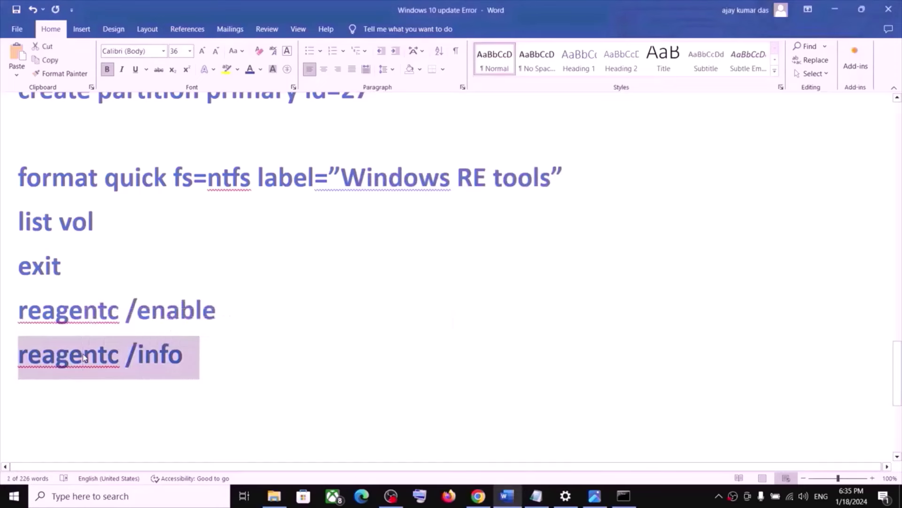
- Run reagentc /info to confirm Windows RE is Enabled on partition4, then close Command Prompt
{"action": "key", "text": "ctrl+c"}
{"action": "key", "text": "alt+Tab"}
{"action": "right_click", "coordinate": [515, 354]}
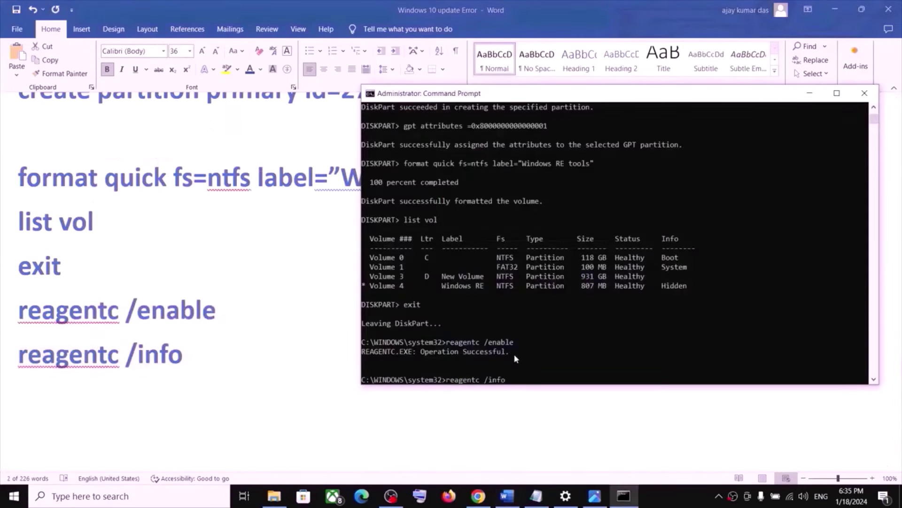
{"action": "key", "text": "Return"}
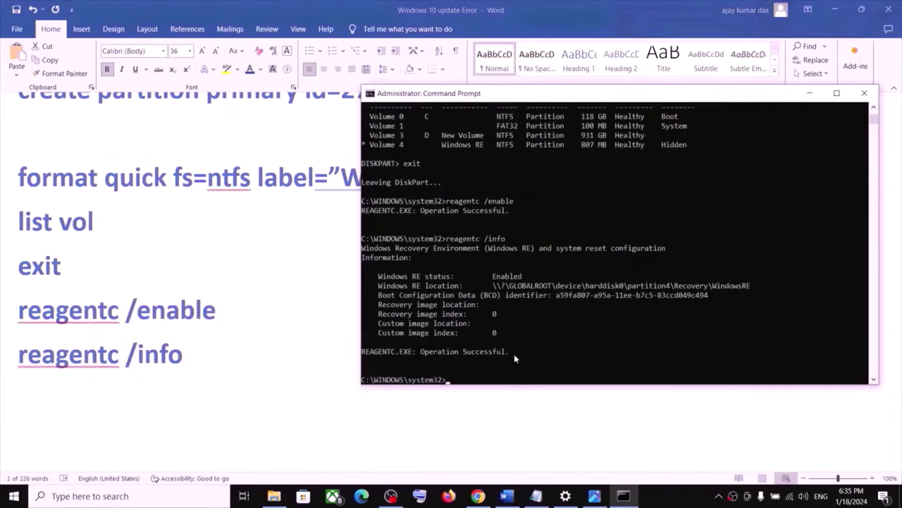
{"action": "left_click", "coordinate": [865, 94]}
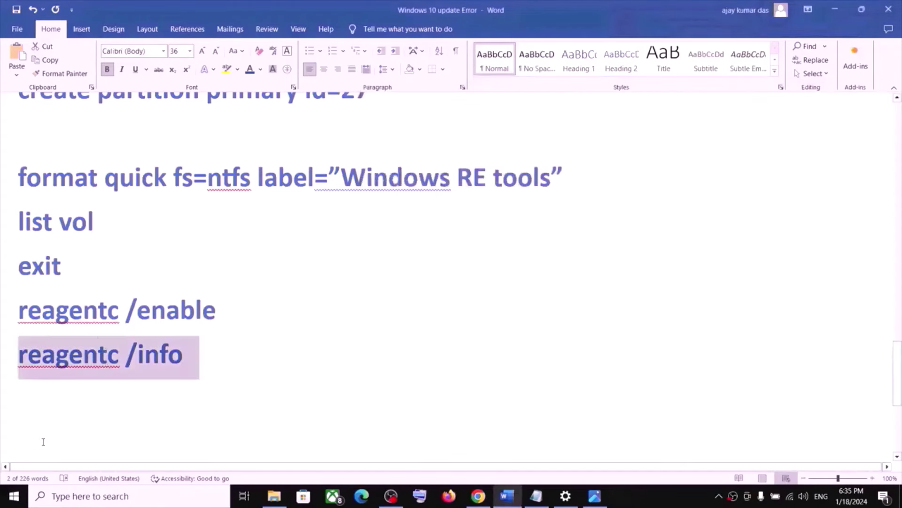
{"action": "left_click", "coordinate": [294, 256]}
{"action": "key", "text": "super"}
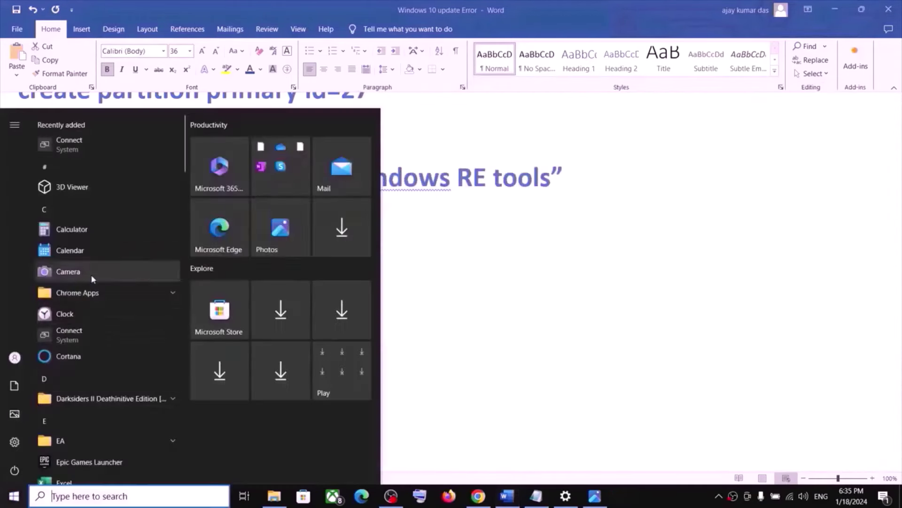
{"action": "left_click", "coordinate": [14, 440]}
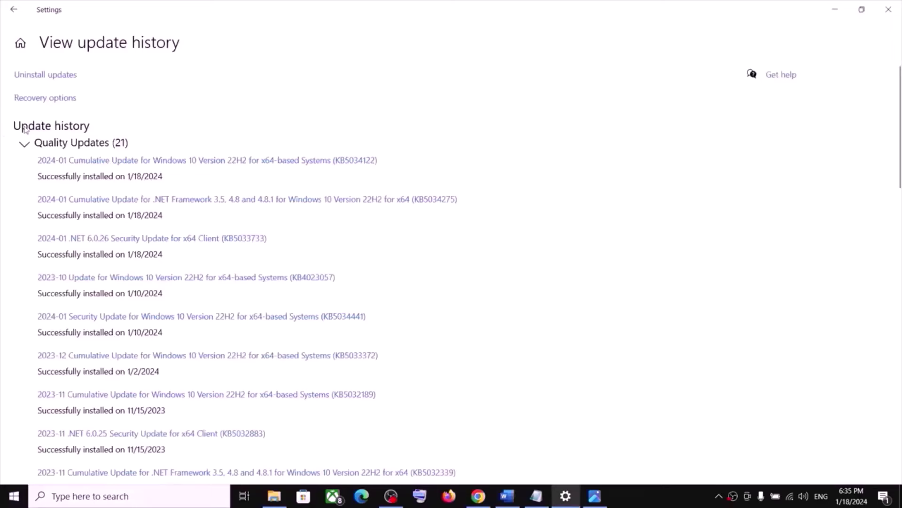
{"action": "left_click", "coordinate": [20, 42]}
{"action": "left_click", "coordinate": [468, 331]}
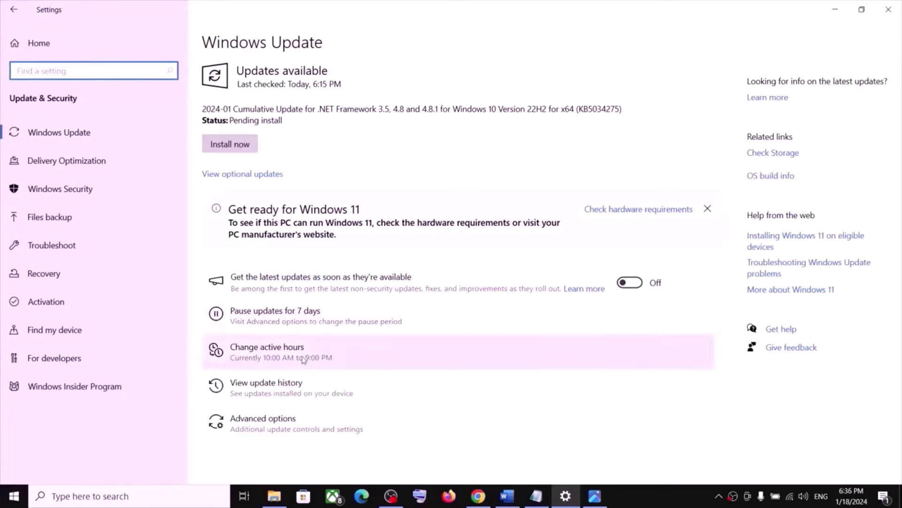
{"action": "left_click", "coordinate": [267, 383]}
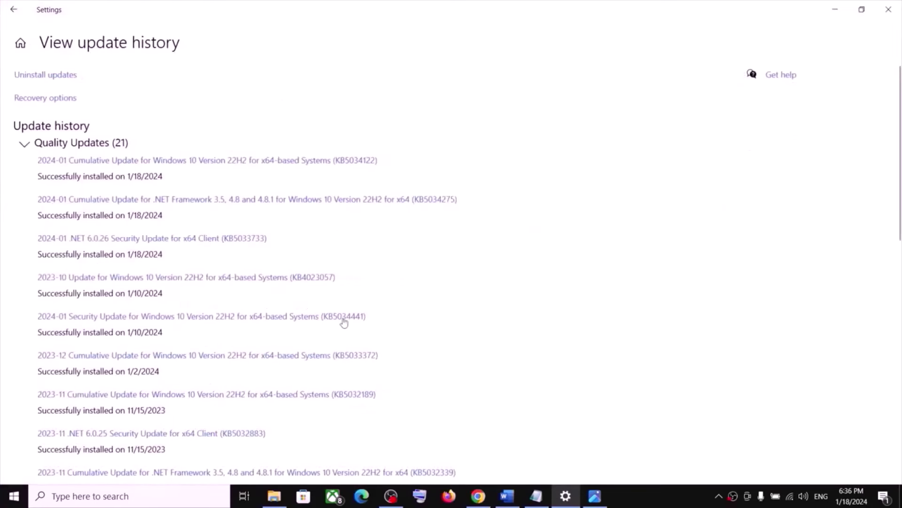
- Highlight the Word guide's Note about failed creation and re-enabling WinRE
{"action": "left_click", "coordinate": [836, 12]}
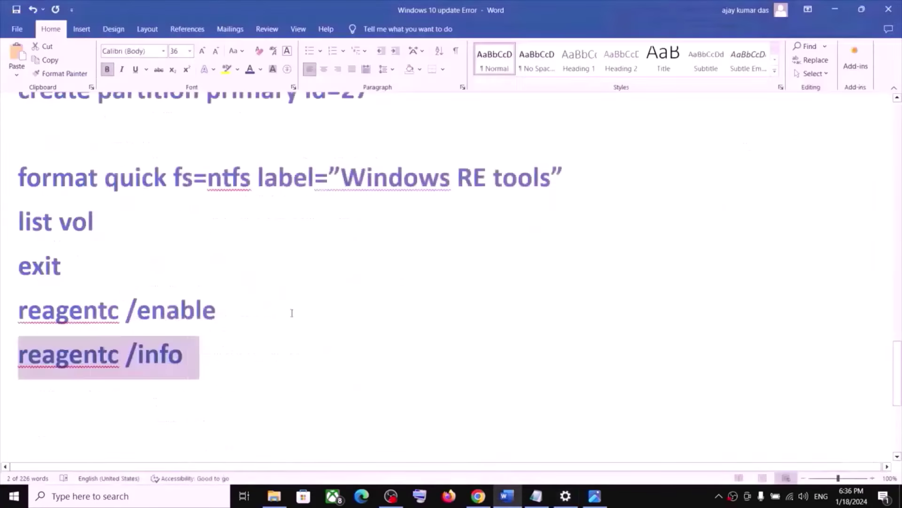
{"action": "scroll", "coordinate": [181, 362], "scroll_direction": "down", "scroll_amount": 3}
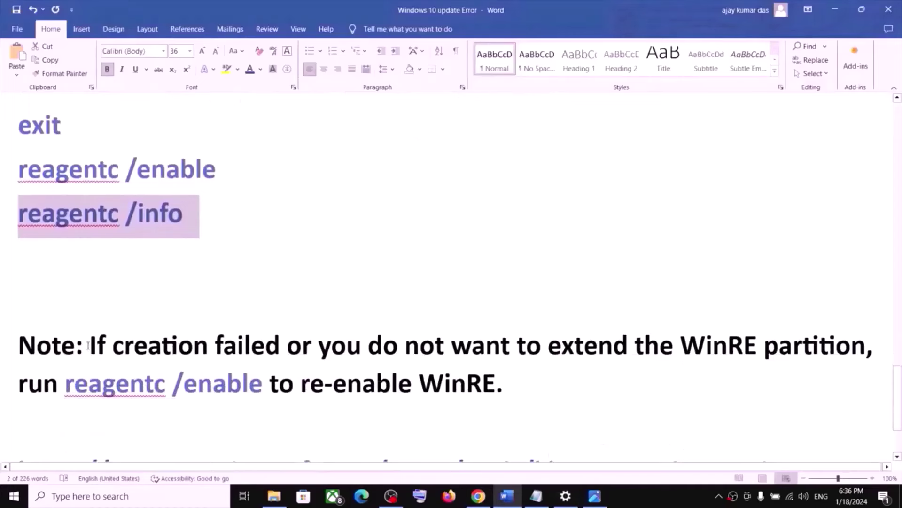
{"action": "left_click_drag", "start_coordinate": [88, 345], "coordinate": [813, 358]}
{"action": "left_click_drag", "start_coordinate": [724, 351], "coordinate": [19, 345]}
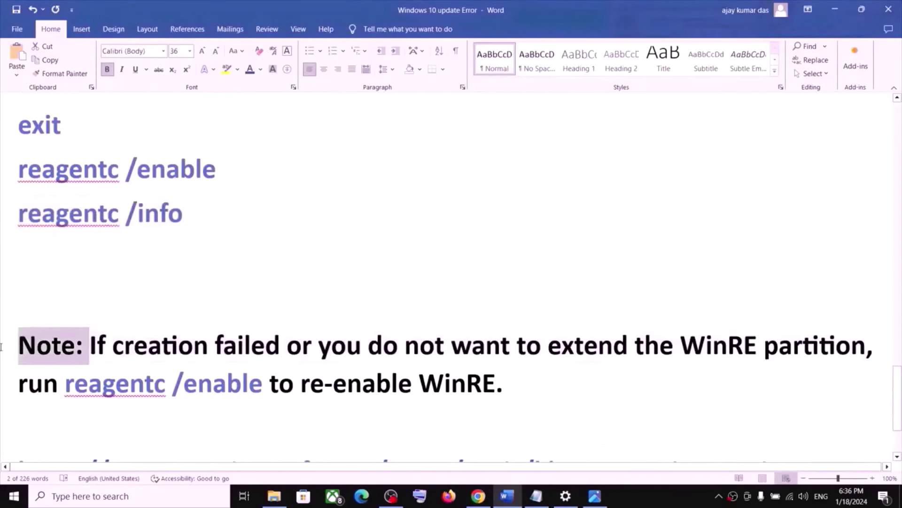
{"action": "left_click_drag", "start_coordinate": [66, 384], "coordinate": [482, 390]}
- Select the Microsoft support URL and view the KB5028997 article in Chrome
{"action": "scroll", "coordinate": [293, 422], "scroll_direction": "down", "scroll_amount": 5}
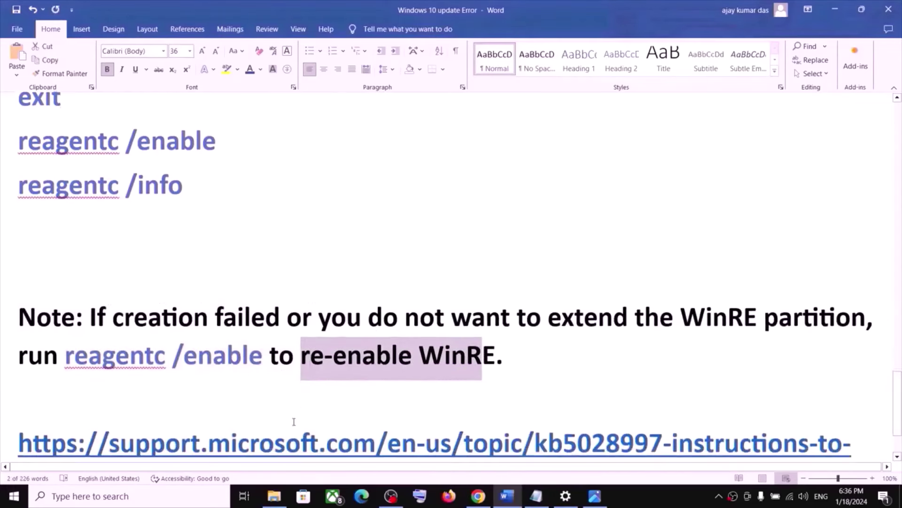
{"action": "left_click_drag", "start_coordinate": [399, 435], "coordinate": [19, 366]}
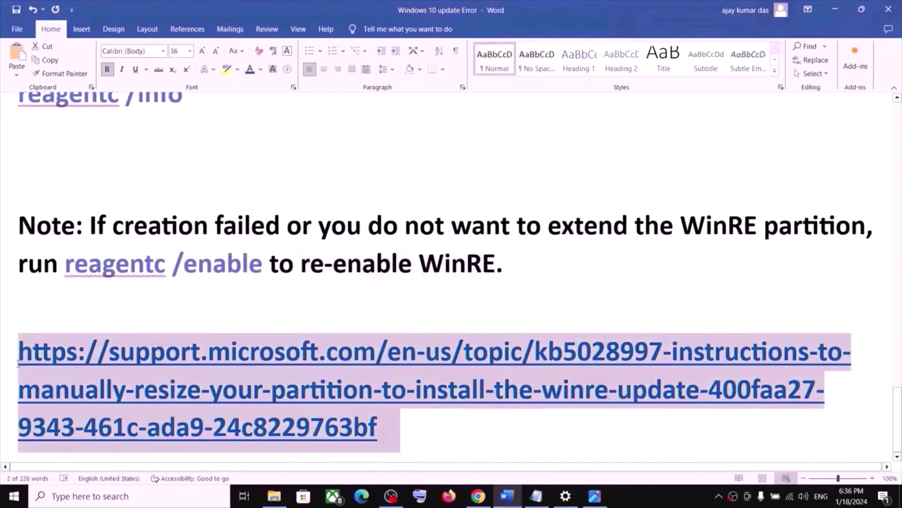
{"action": "left_click", "coordinate": [477, 502]}
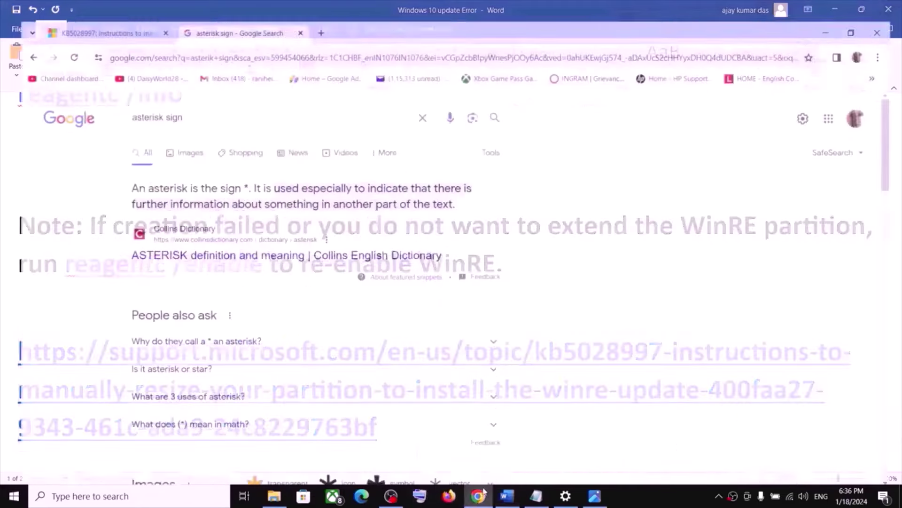
{"action": "left_click", "coordinate": [95, 19]}
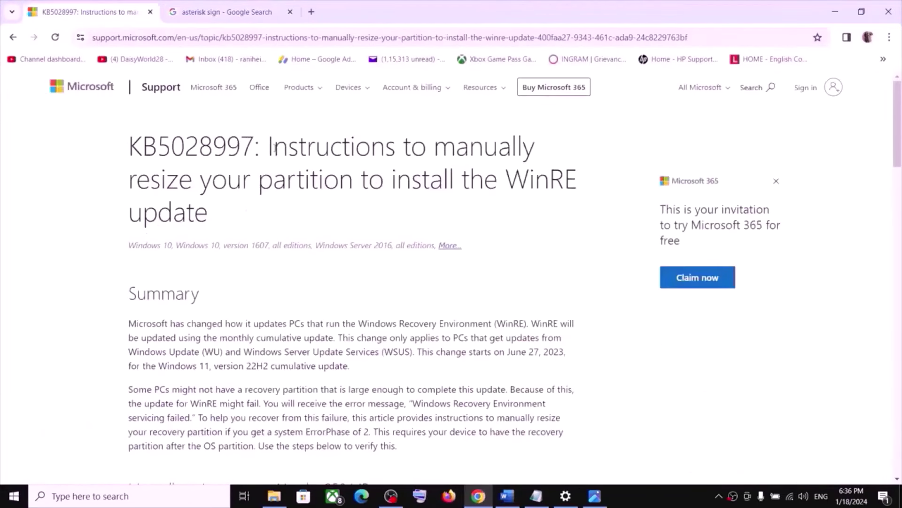
{"action": "left_click_drag", "start_coordinate": [272, 147], "coordinate": [388, 218]}
- Scroll the Windows Update page showing KB5037849 at 0% and KB5039843 at 32%
{"action": "scroll", "coordinate": [387, 218], "scroll_direction": "down", "scroll_amount": 4}
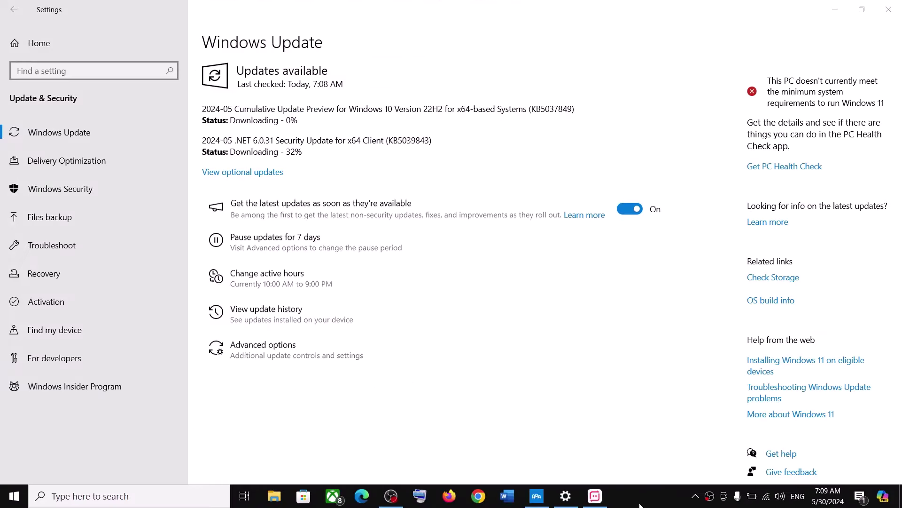